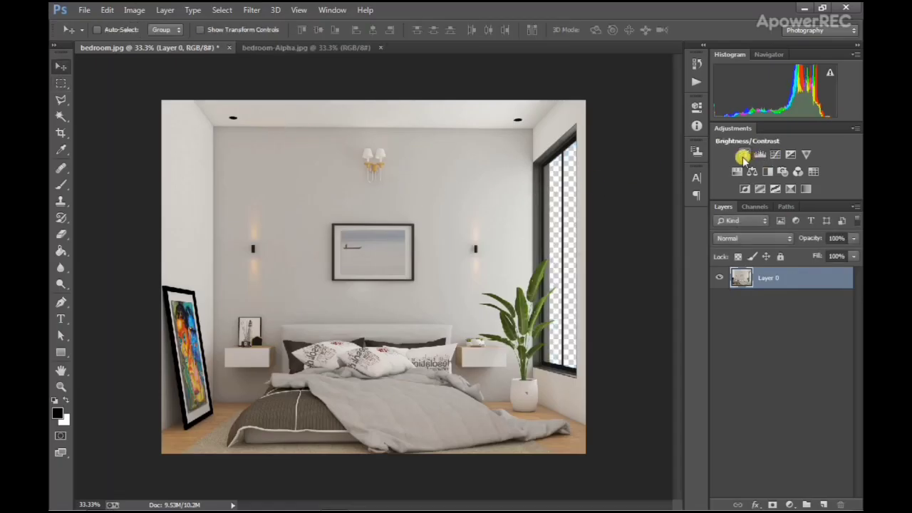
Add Brightness/Contrast, Levels (white point 247) and a contrast Curves adjustment, then group all three.
left_click(743, 156)
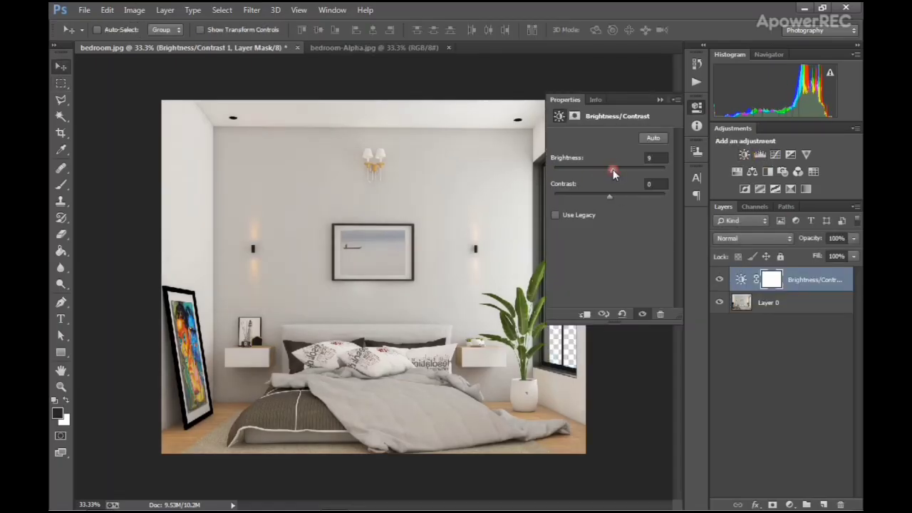
left_click(759, 154)
left_click_drag(666, 231, 662, 233)
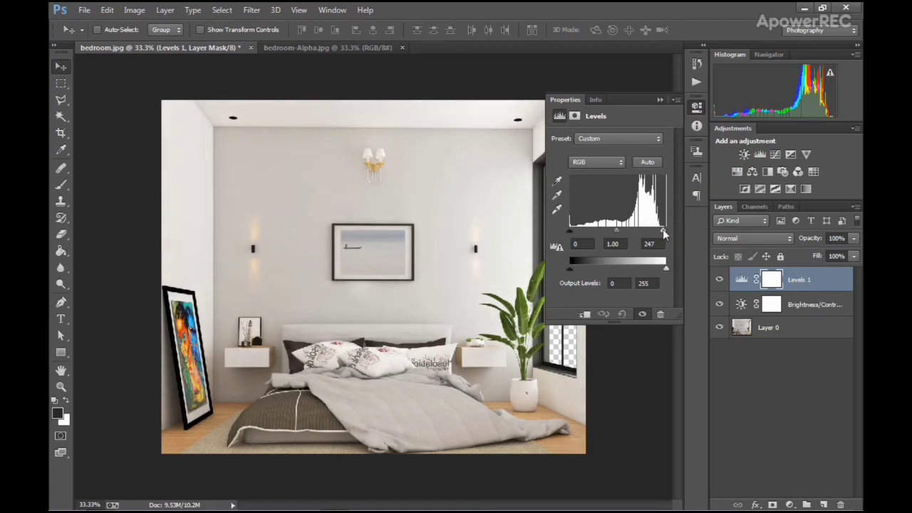
left_click(775, 154)
left_click_drag(638, 191, 633, 200)
left_click(659, 99)
left_click(823, 330, "shift")
key("ctrl+g")
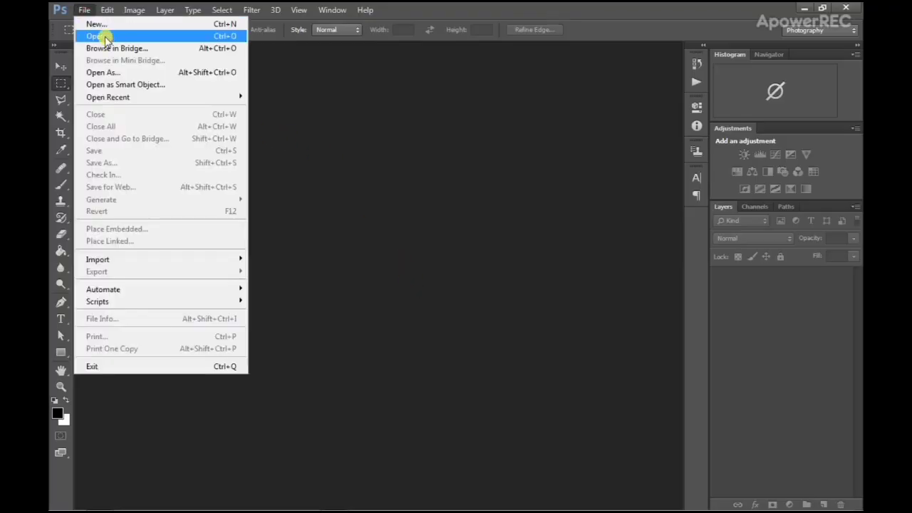
Open bedroom.jpg and add a Brightness/Contrast adjustment with brightness 9 and contrast 17.
left_click(92, 35)
double_click(307, 235)
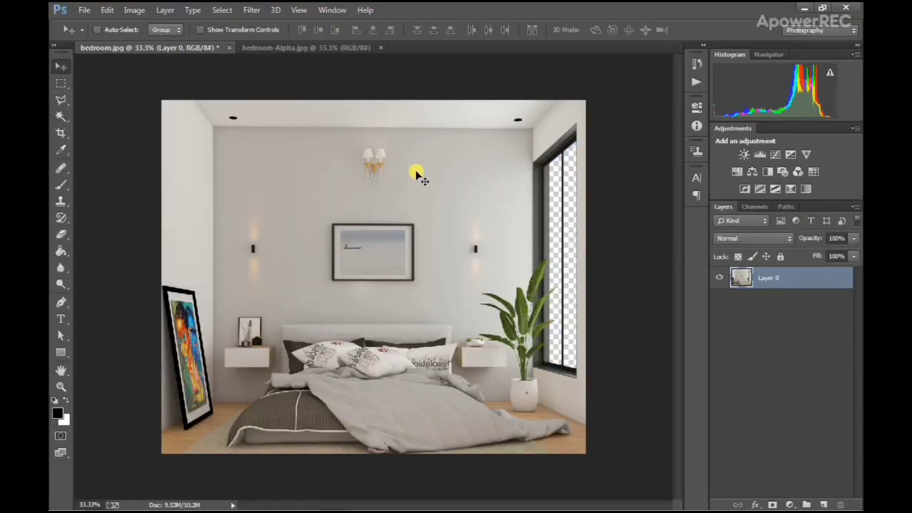
left_click(742, 157)
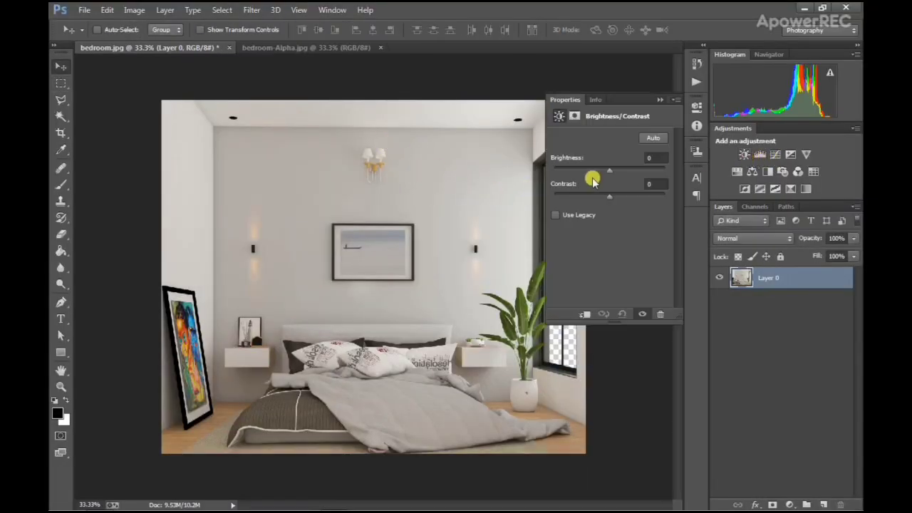
left_click_drag(611, 171, 613, 171)
left_click(618, 194)
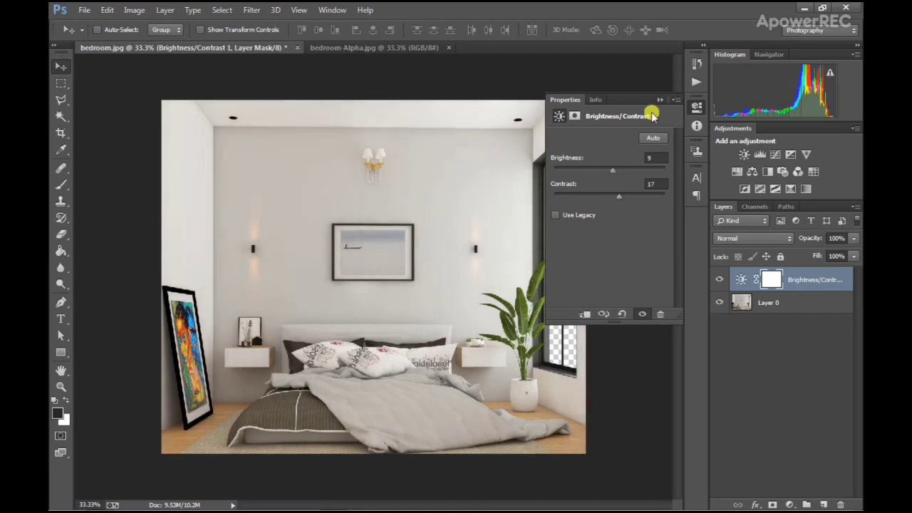
Add a Levels adjustment with white input 247 and an S-shaped Curves adjustment.
left_click(761, 155)
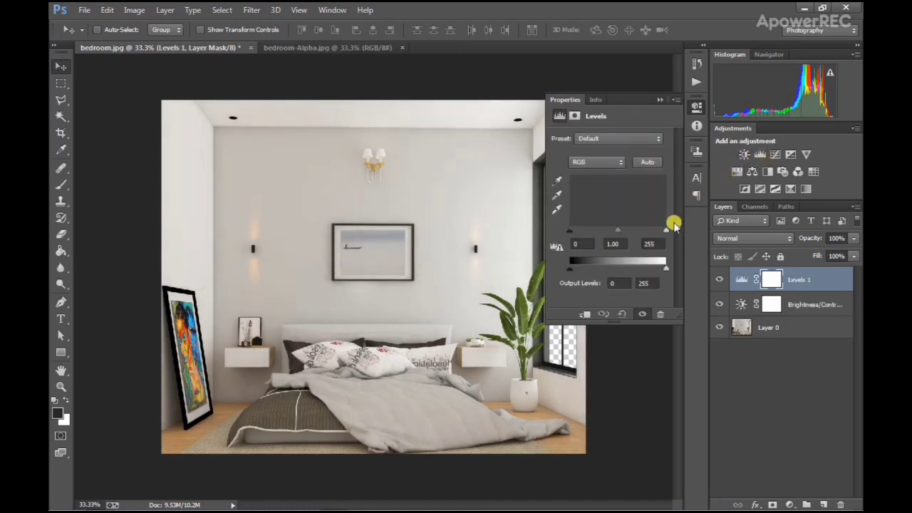
left_click_drag(664, 229, 663, 231)
left_click(776, 156)
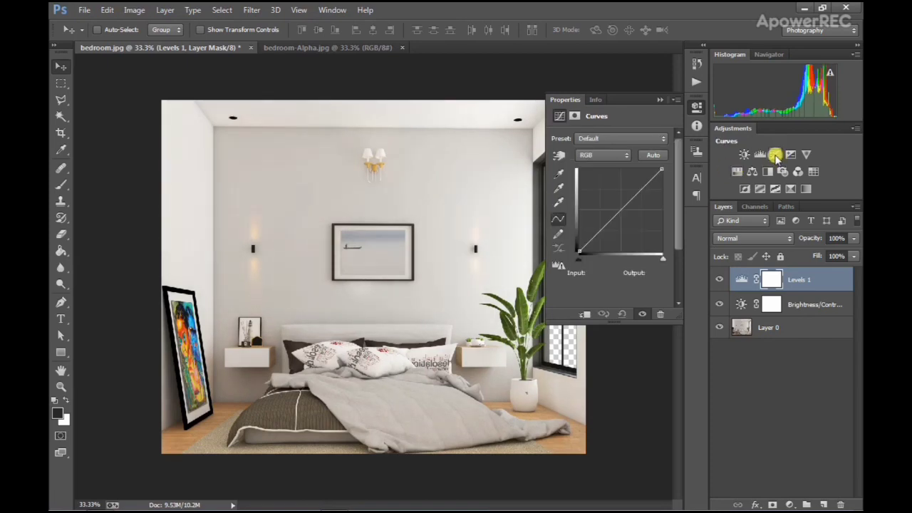
left_click(639, 192)
left_click(607, 223)
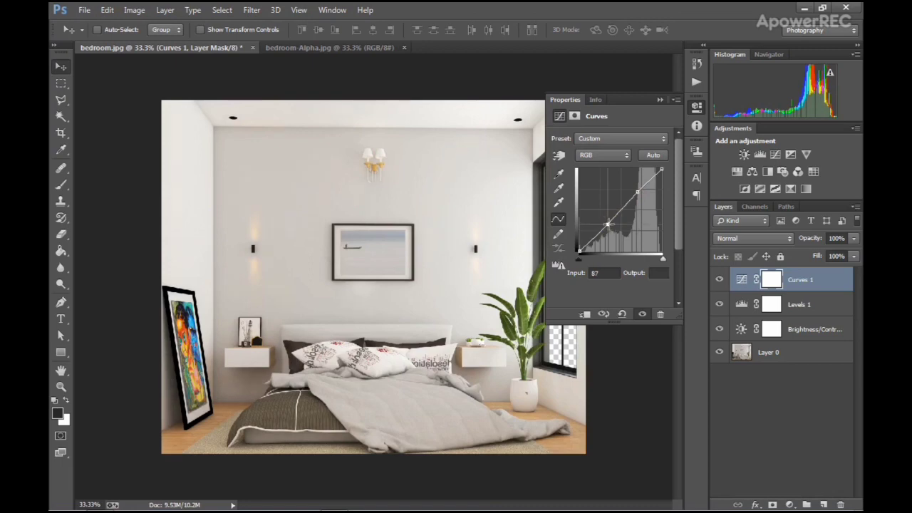
left_click_drag(607, 223, 611, 223)
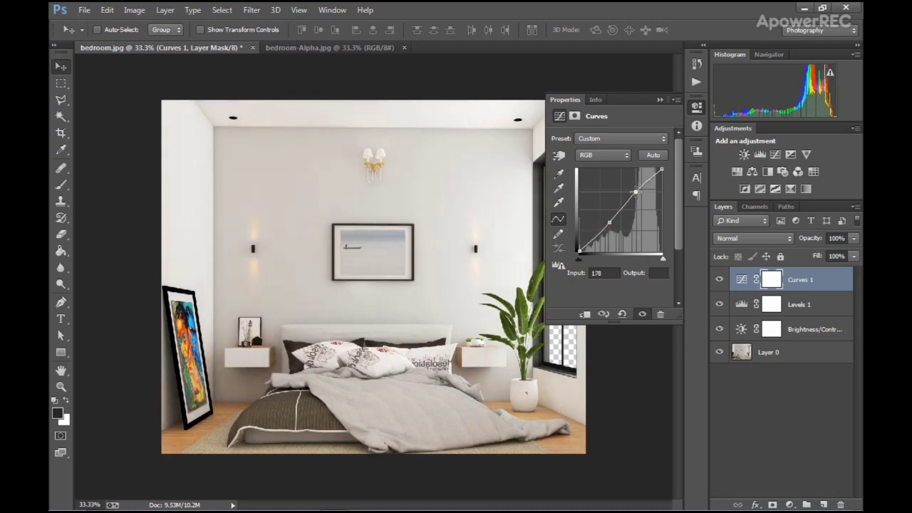
left_click(635, 193)
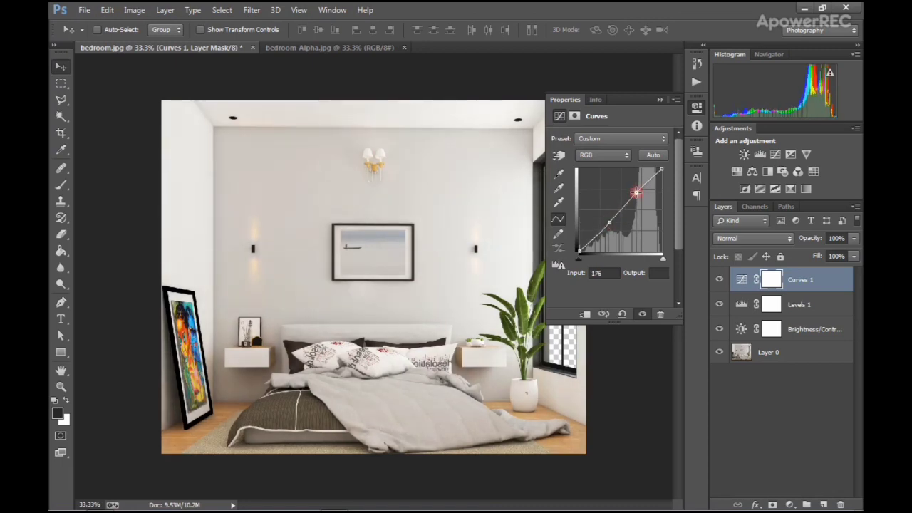
Group the three adjustment layers into Group 1 and toggle its visibility to compare.
left_click(659, 99)
left_click(823, 331, "shift")
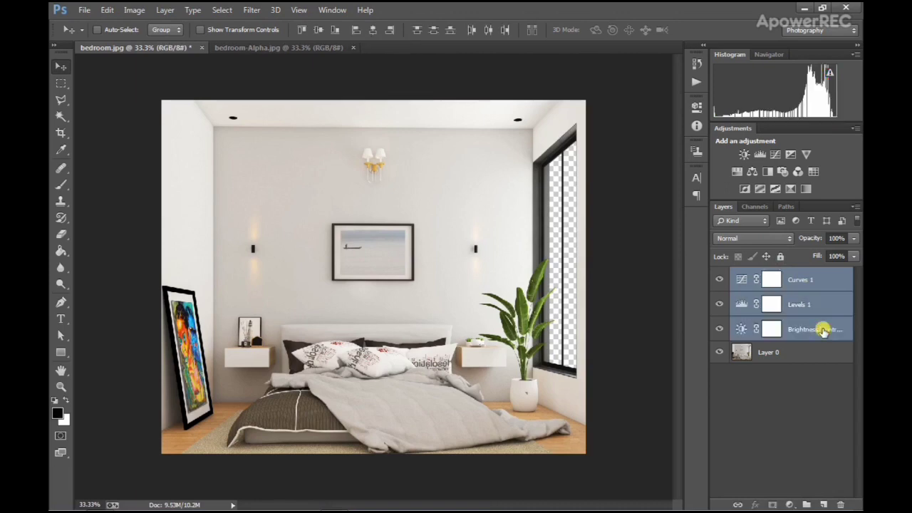
key("ctrl+g")
left_click(721, 275)
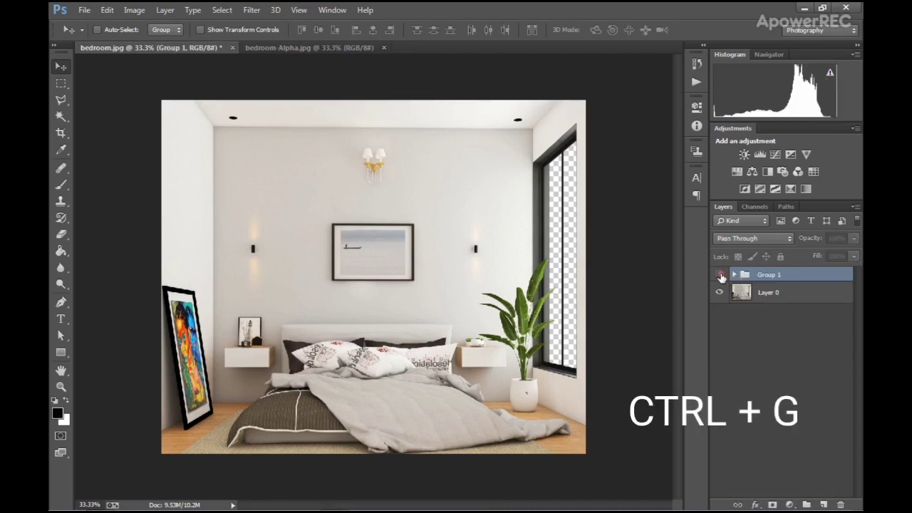
left_click(721, 275)
left_click(721, 275)
left_click(721, 275)
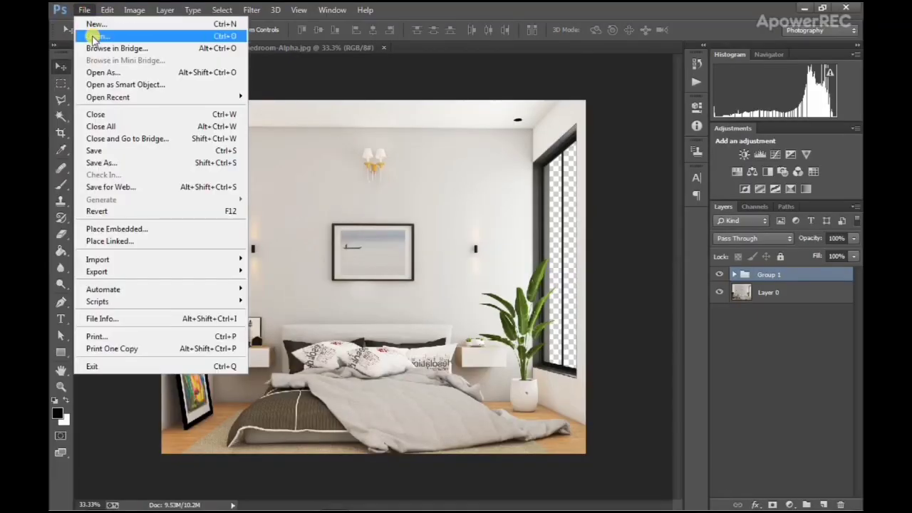
Open the bedroom GI, Lighting, Material ID and Total Light pass images.
left_click(95, 37)
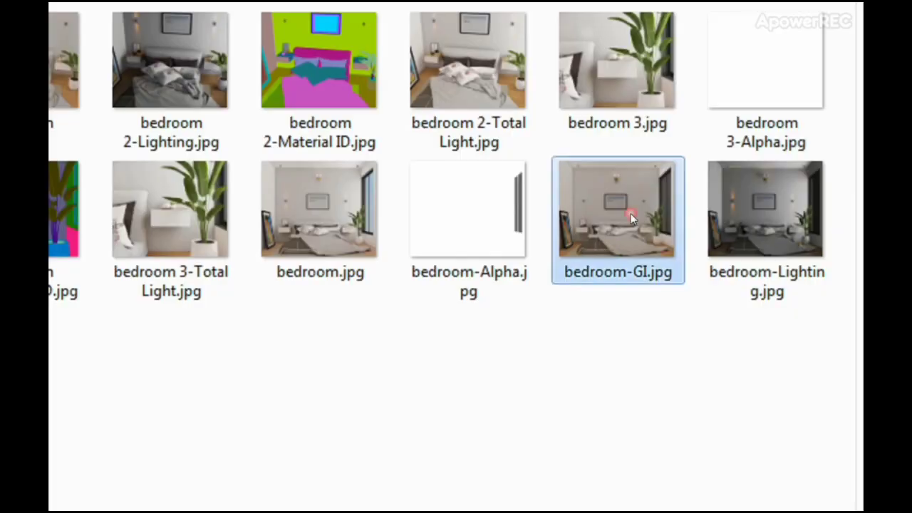
left_click(648, 206, "ctrl")
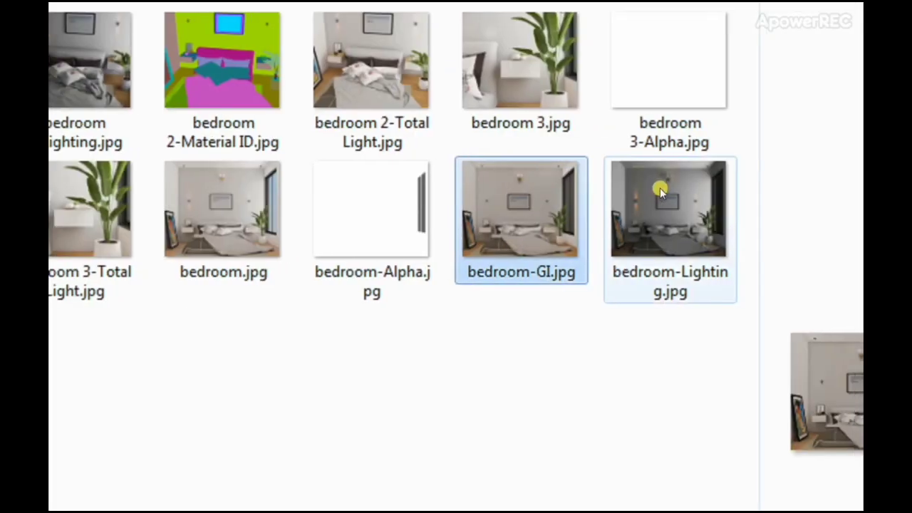
left_click(223, 348, "ctrl")
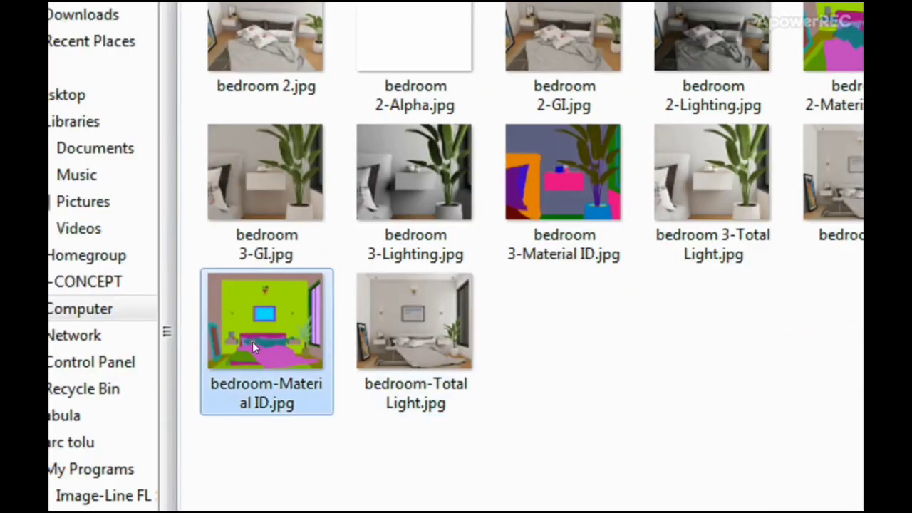
left_click(456, 346, "ctrl")
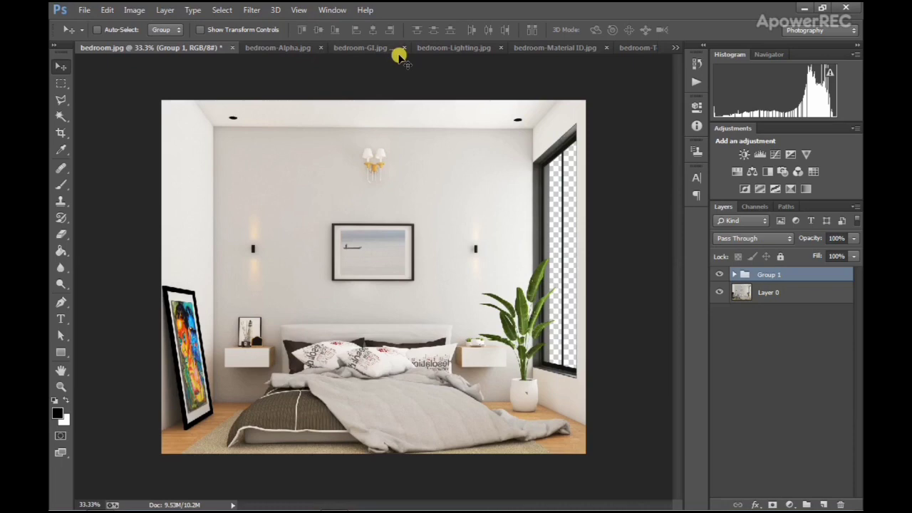
Bring the GI pass into bedroom.jpg as Layer 1, blended in Screen at about 30% opacity.
left_click(385, 49)
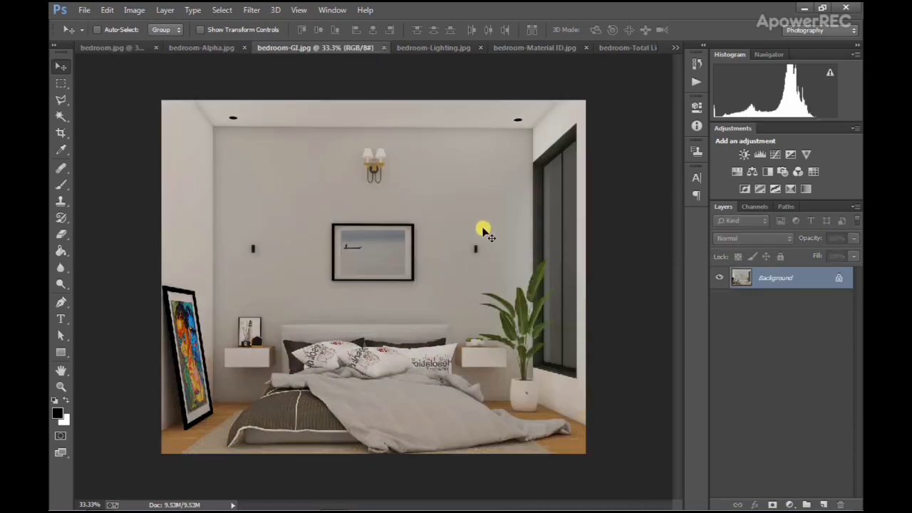
left_click(123, 48)
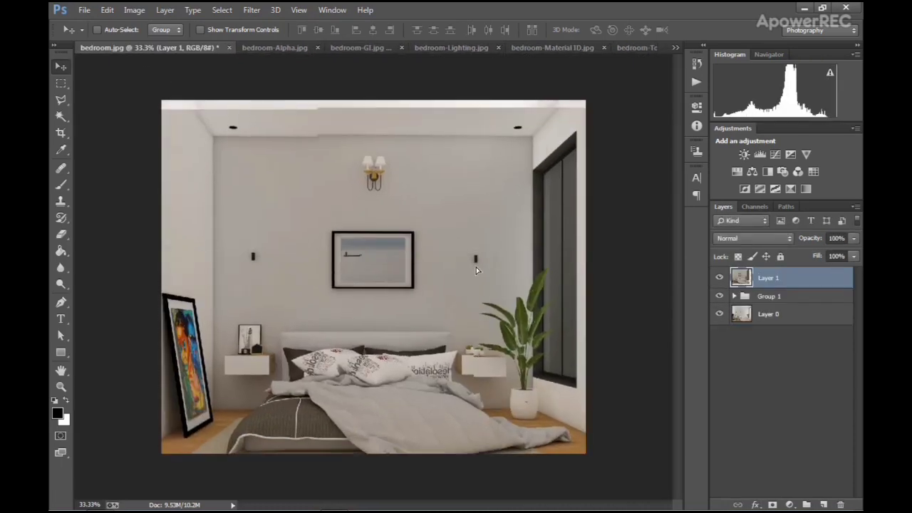
left_click(754, 239)
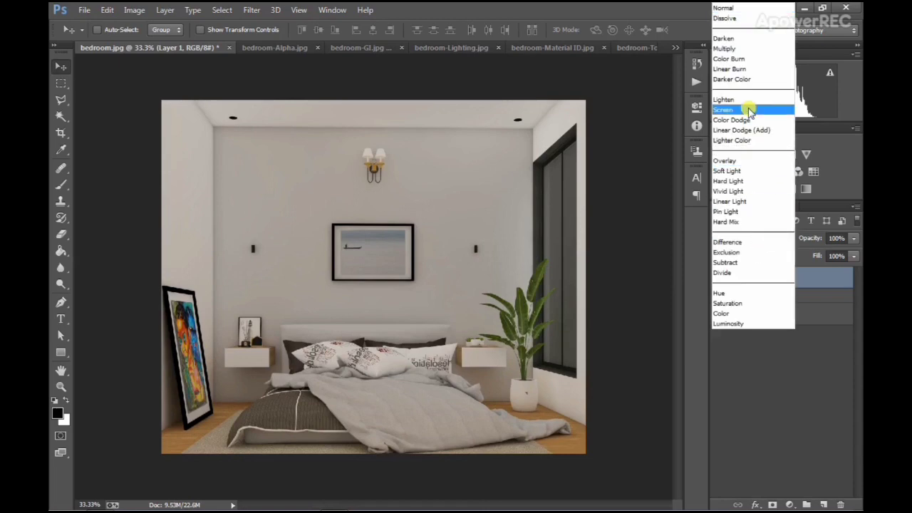
left_click(748, 110)
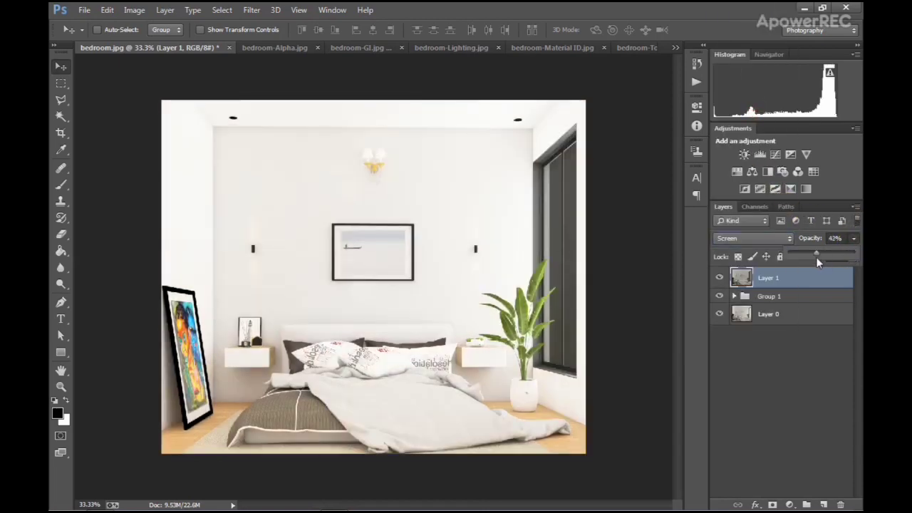
left_click_drag(809, 257, 810, 256)
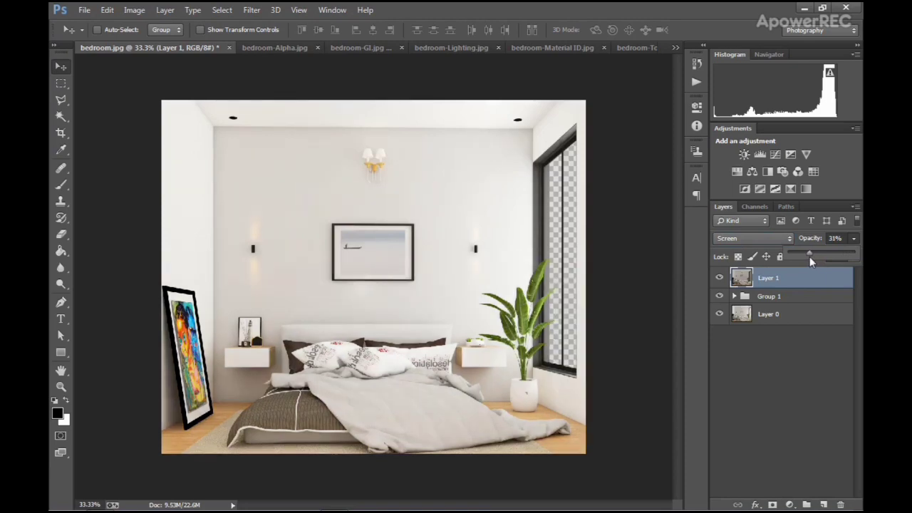
Paste the Lighting pass as Layer 2, align it, and blend it in Screen at 30% opacity.
left_click(445, 48)
left_click(107, 47)
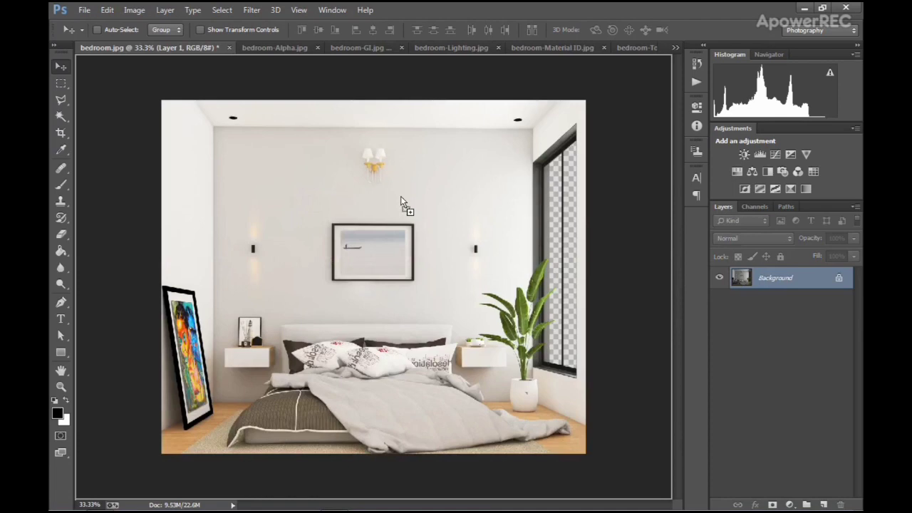
key("ctrl+v")
left_click_drag(378, 211, 380, 208)
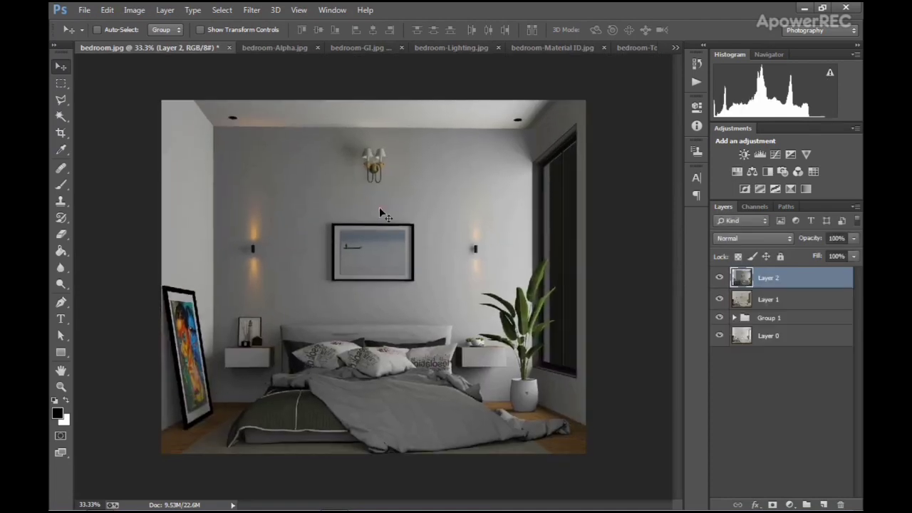
left_click(784, 239)
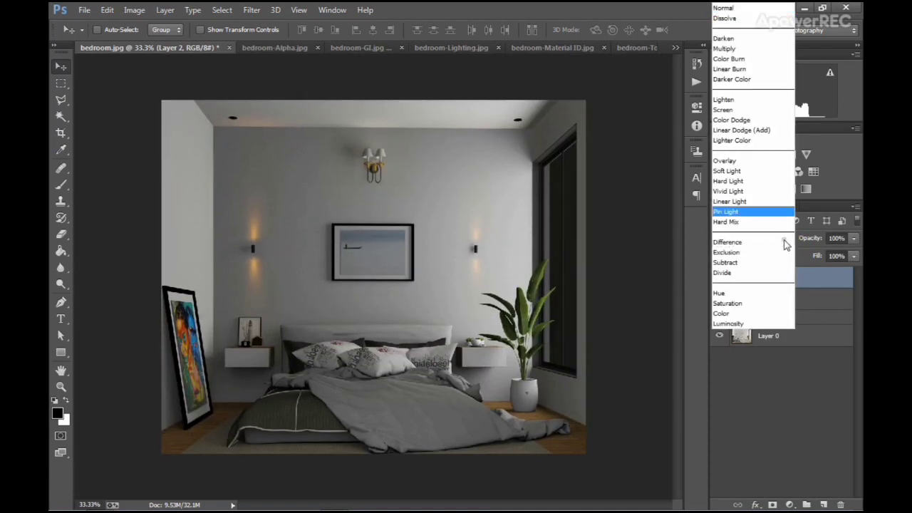
left_click(741, 111)
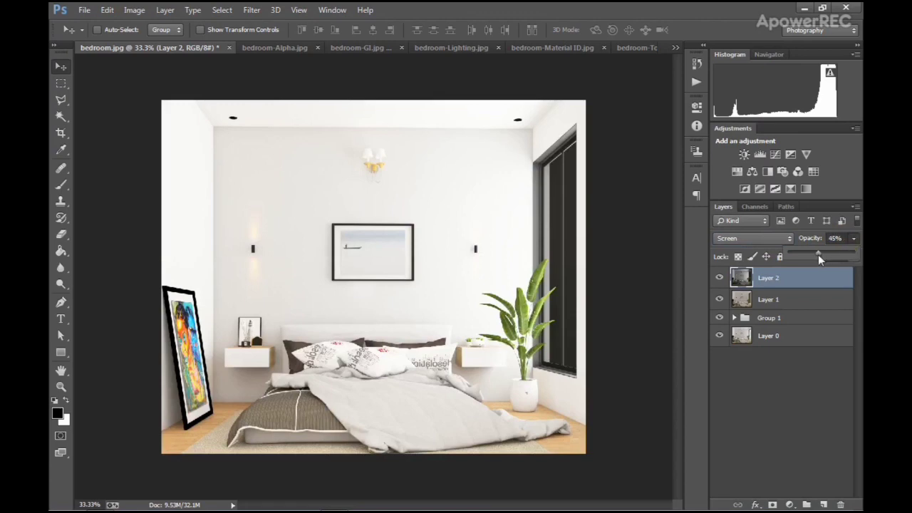
left_click_drag(818, 257, 808, 254)
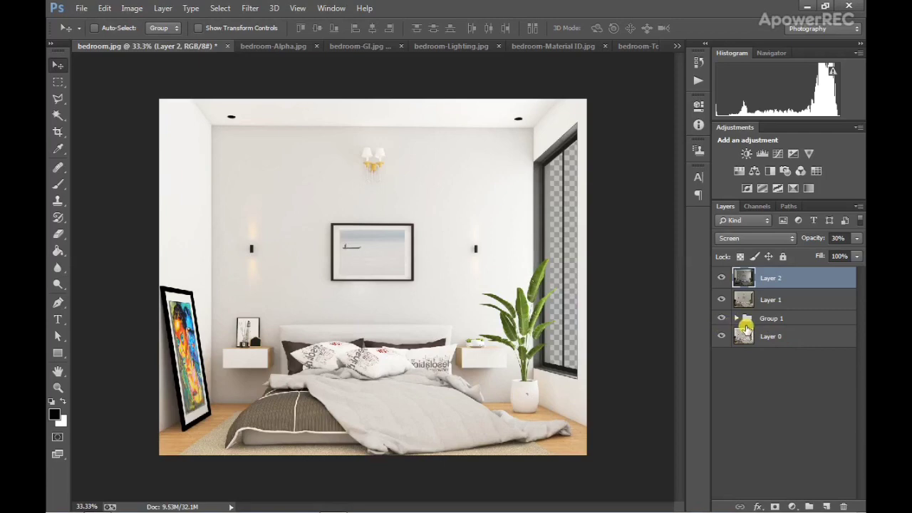
Duplicate Layer 0 and apply a 5-pixel Gaussian Blur to the copy.
left_click(793, 336)
left_click_drag(793, 337, 794, 321)
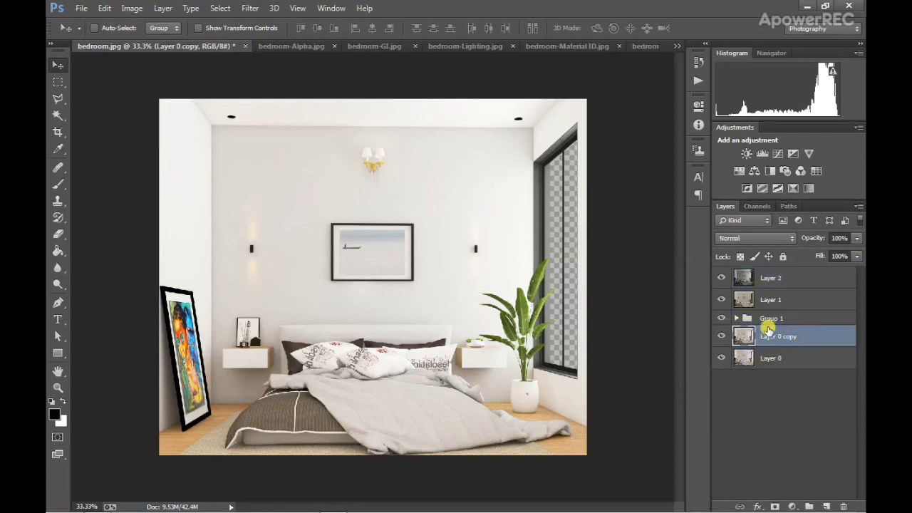
left_click(249, 8)
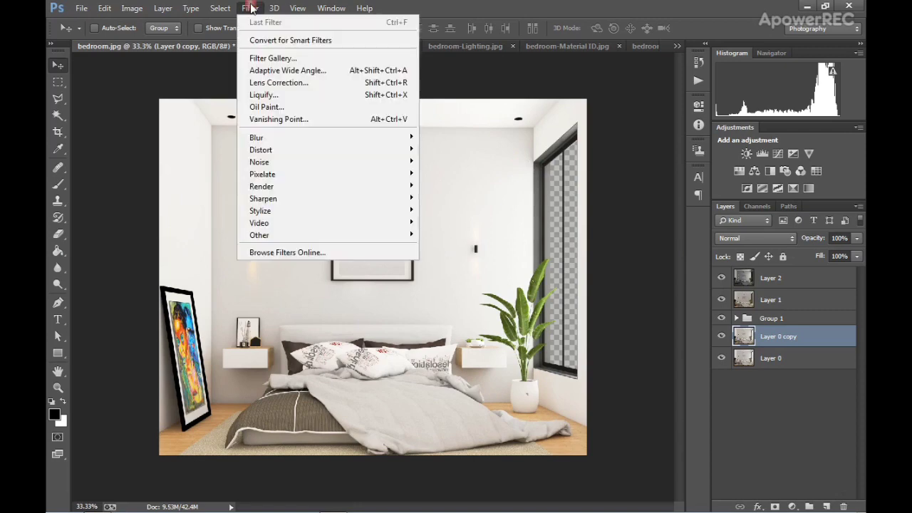
mouse_move(380, 138)
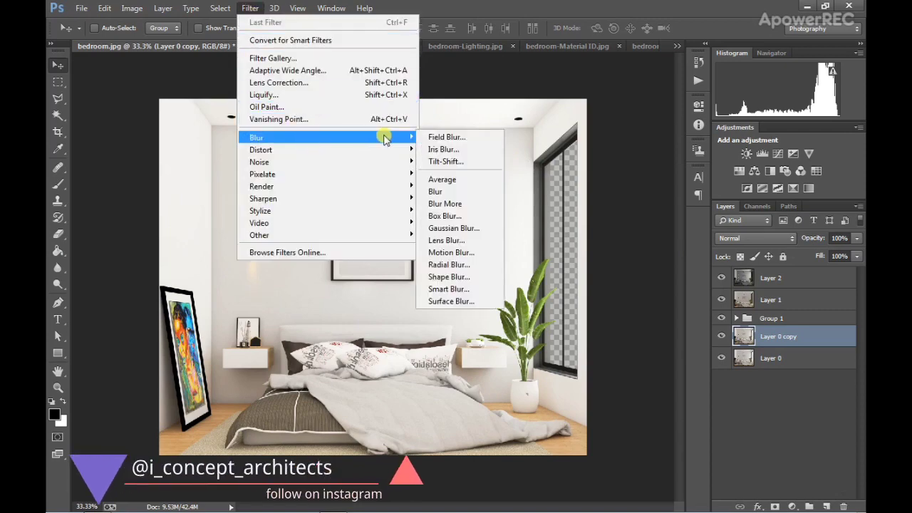
left_click(483, 235)
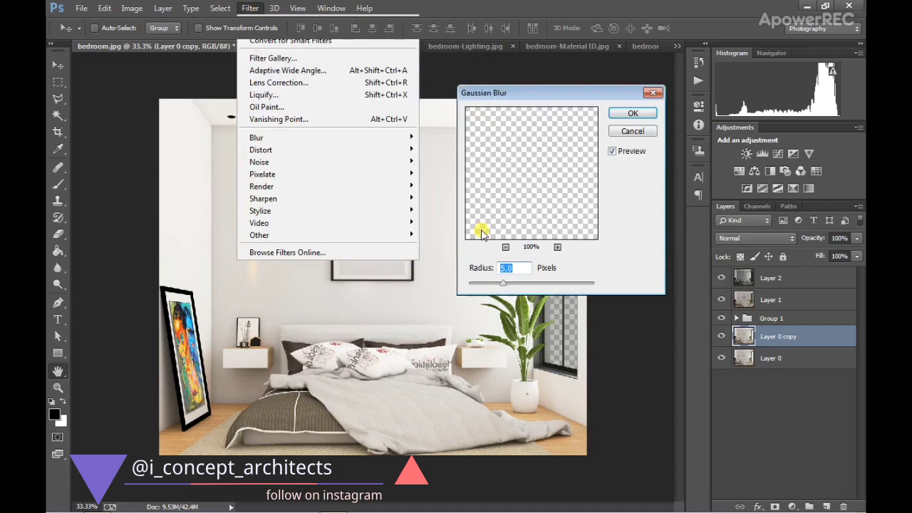
left_click(639, 116)
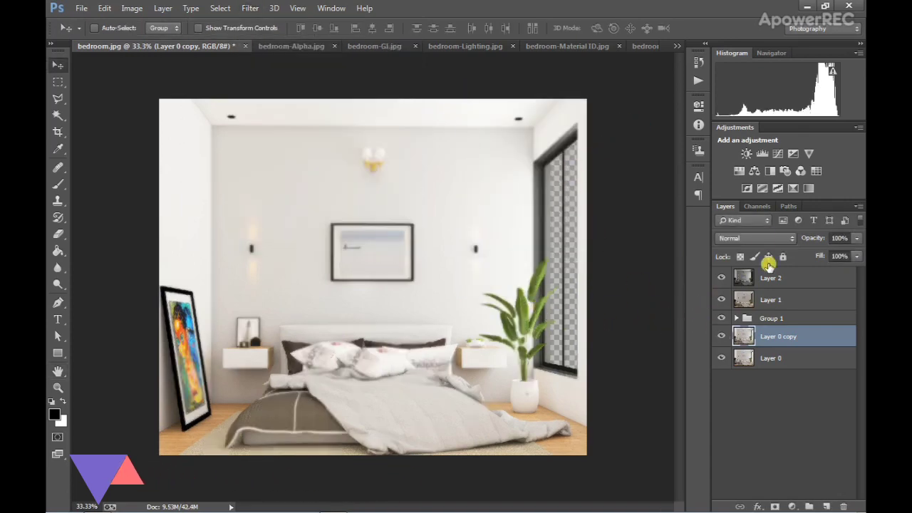
Set the blurred copy to Soft Light blend mode at 48% opacity.
left_click(761, 240)
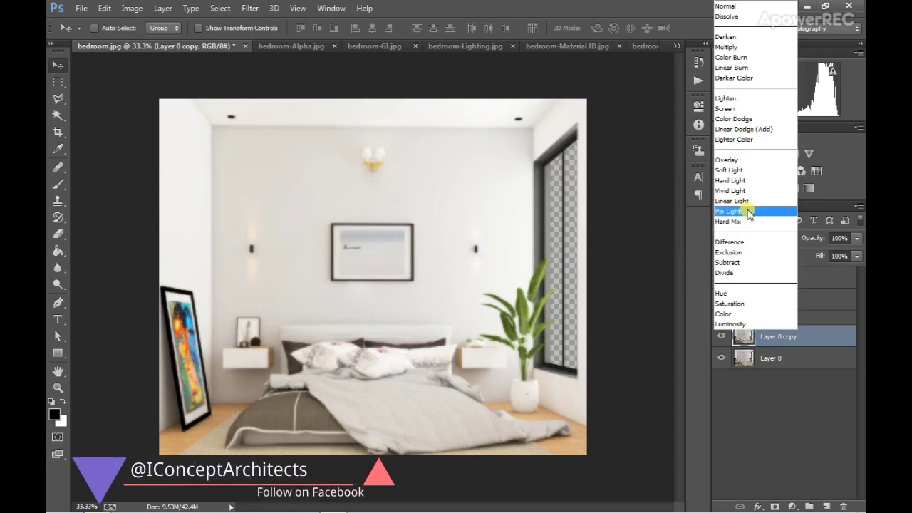
left_click(769, 170)
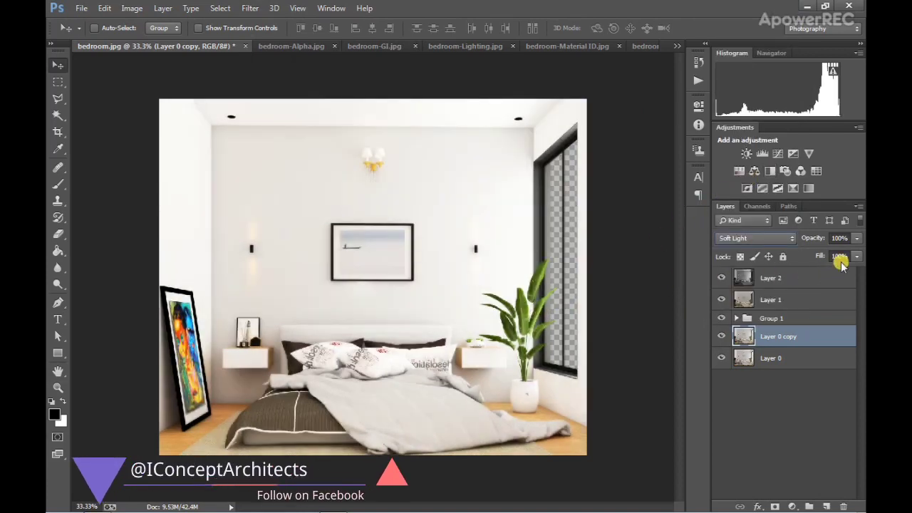
left_click(858, 240)
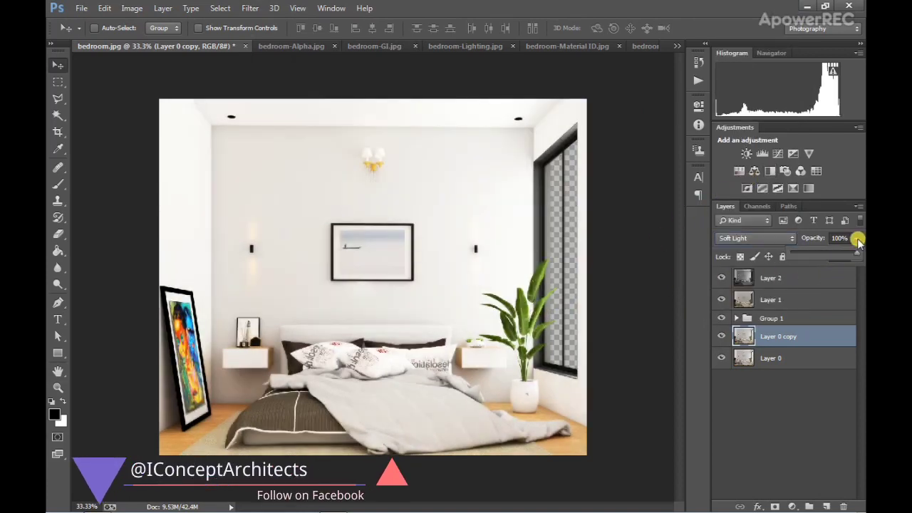
left_click_drag(860, 250, 823, 258)
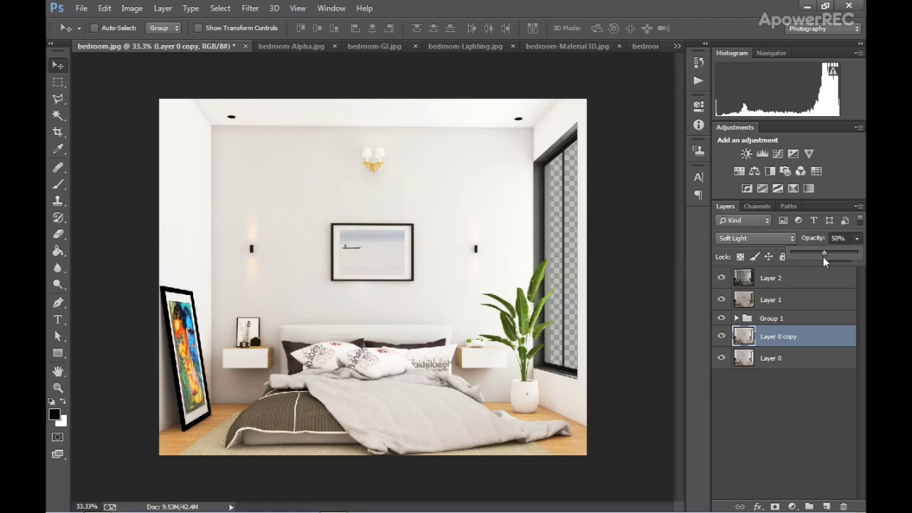
left_click(627, 268)
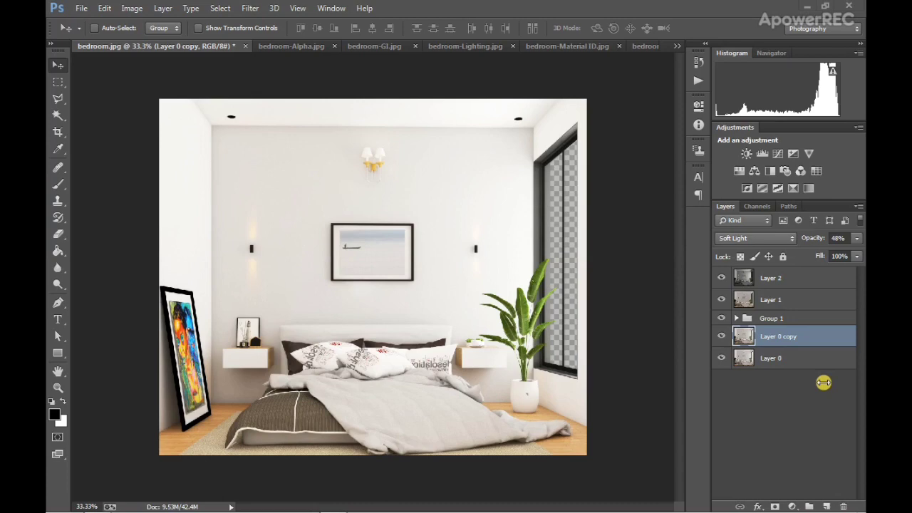
Stamp all visible layers into a desaturated Layer 3 blended in Overlay mode.
left_click(772, 279)
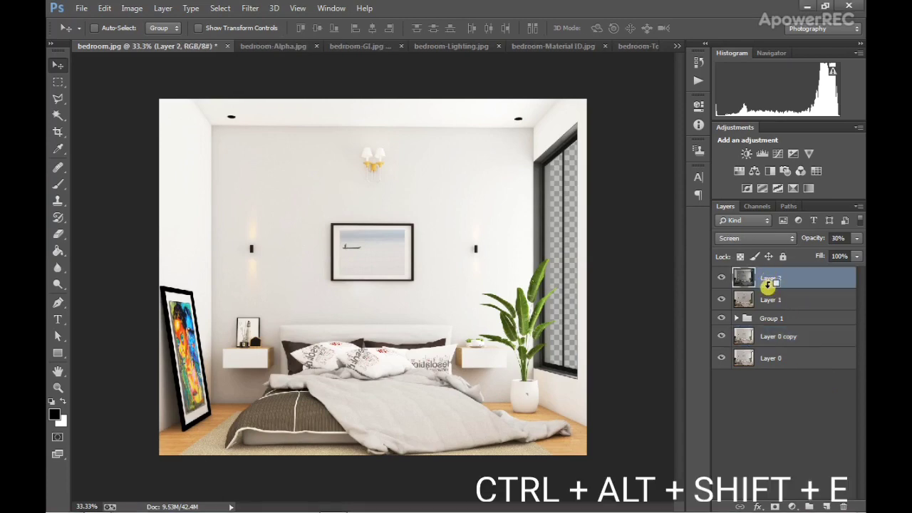
key("ctrl+alt+shift+e")
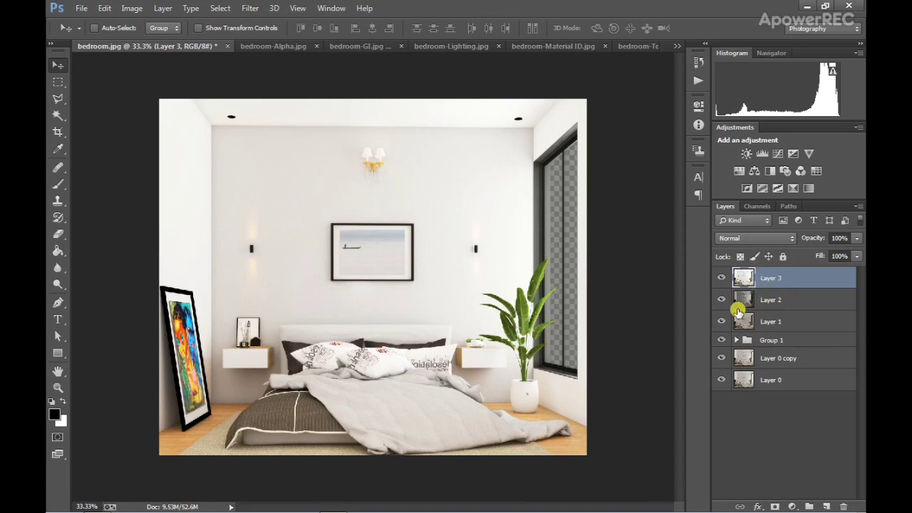
key("ctrl+shift+u")
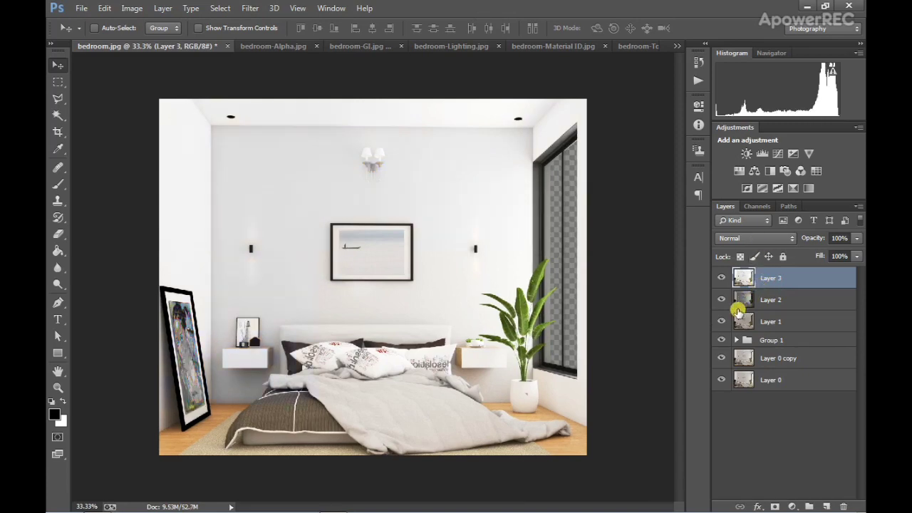
left_click(743, 239)
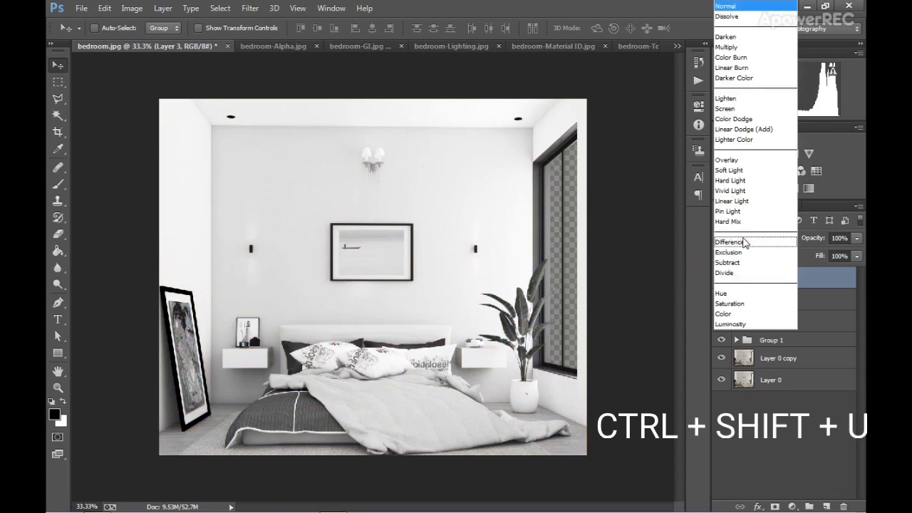
left_click(757, 163)
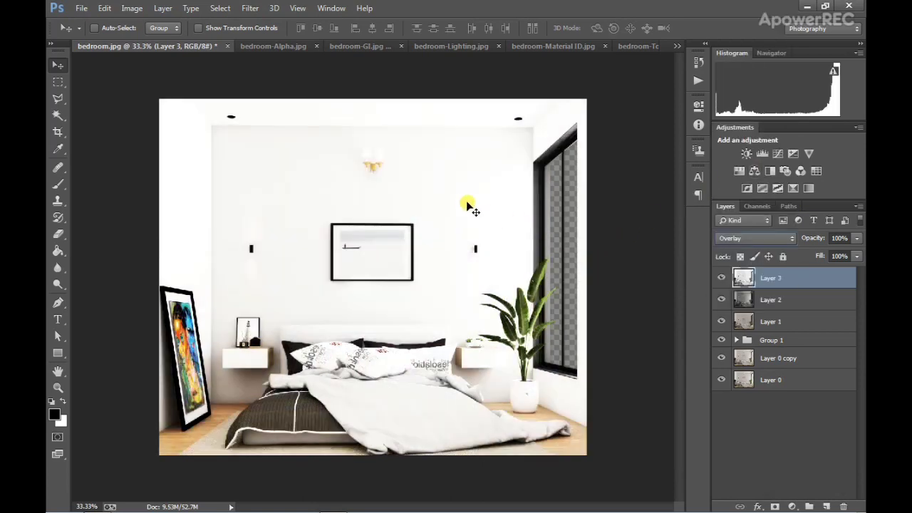
Apply a High Pass filter with radius 10 to Layer 3 and set its opacity to 54%.
left_click(247, 8)
mouse_move(265, 235)
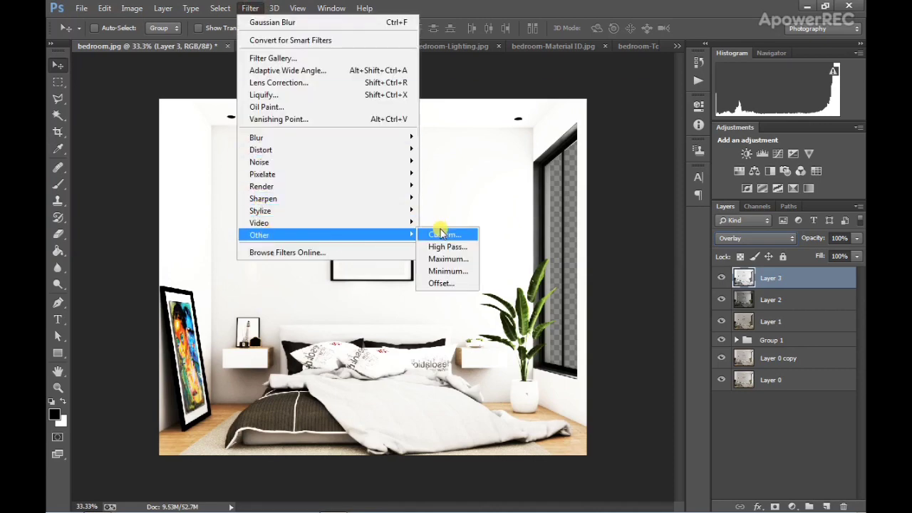
left_click(446, 247)
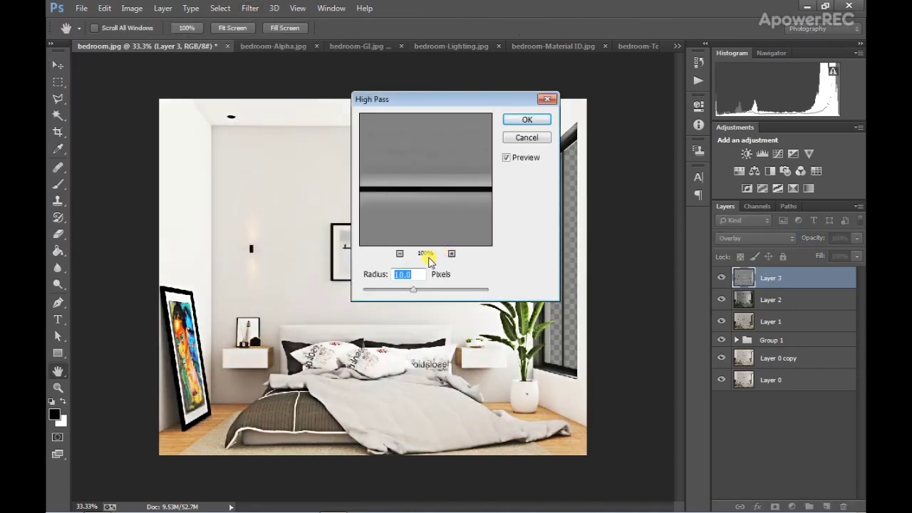
left_click(527, 120)
key("v")
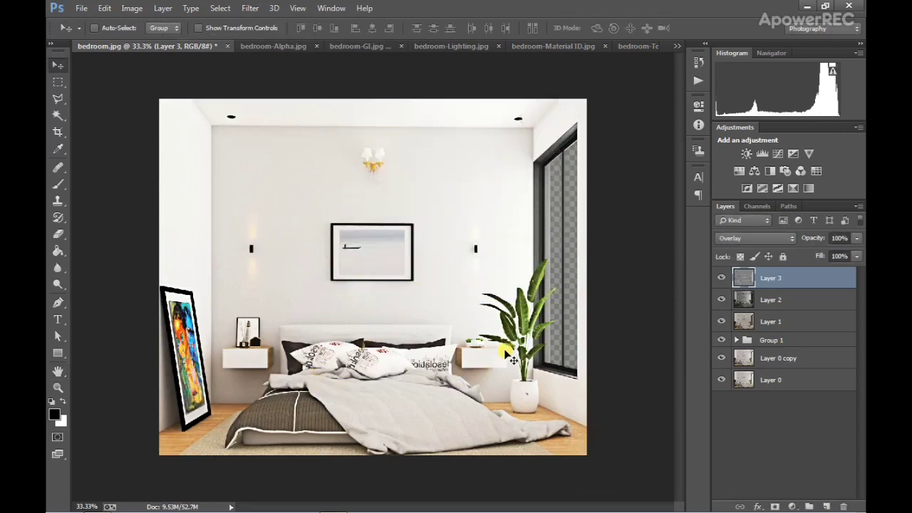
left_click_drag(855, 253, 826, 257)
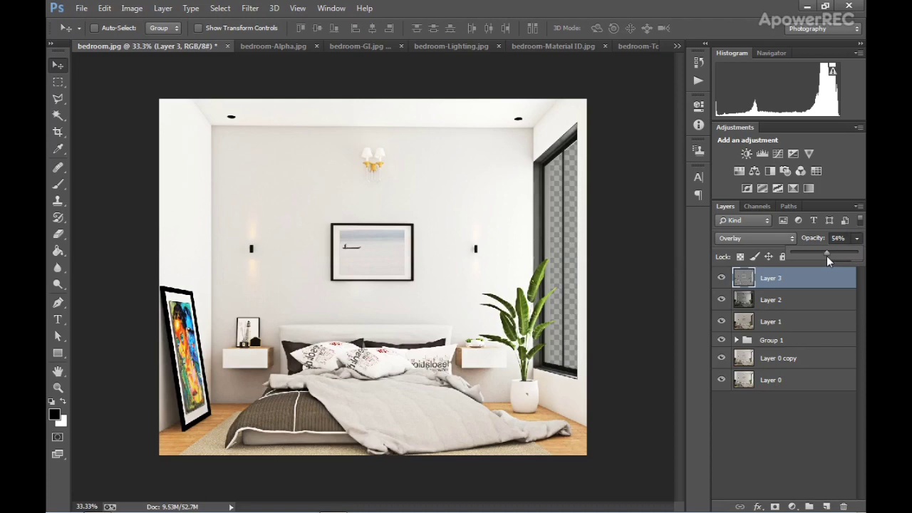
left_click(827, 257)
left_click(642, 334)
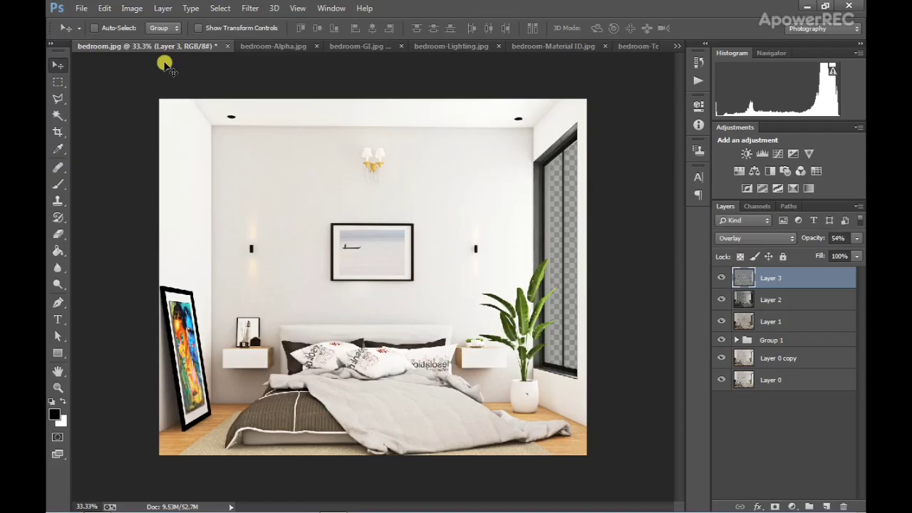
Open the grass-and-trees park photo and convert its layer to a Smart Object.
left_click(82, 9)
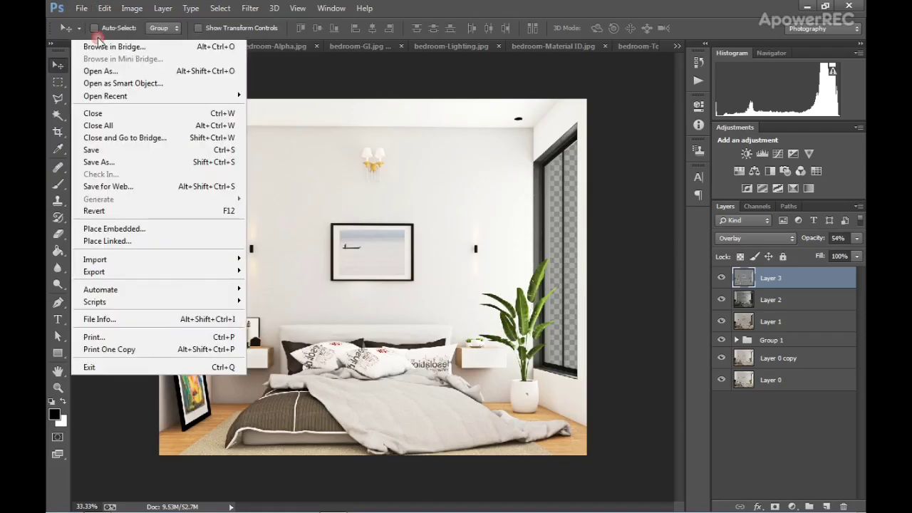
left_click(96, 34)
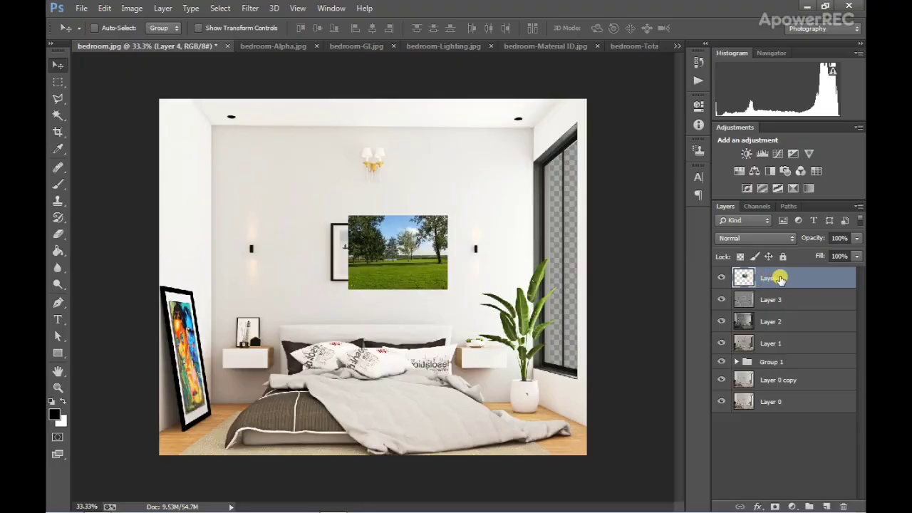
right_click(778, 278)
left_click(533, 178)
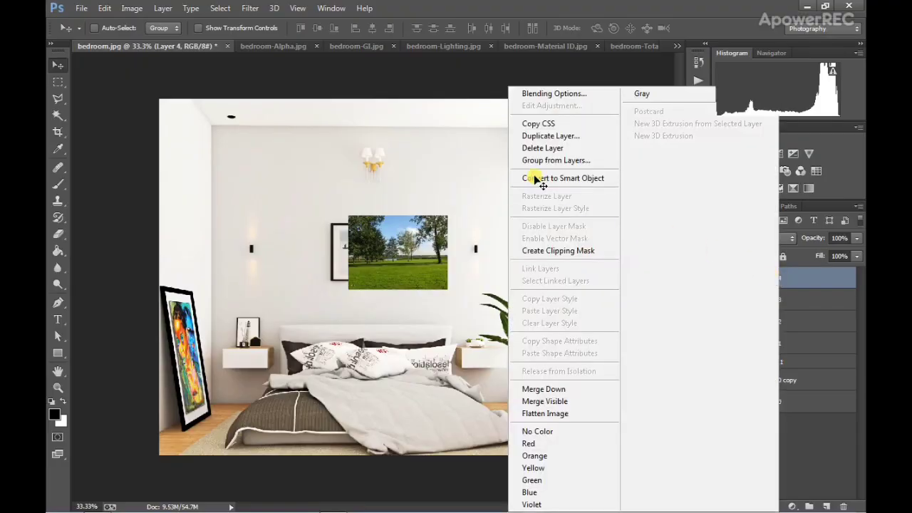
Scale the park photo to cover the canvas and move Layer 4 beneath the render, behind the window.
key("ctrl+t")
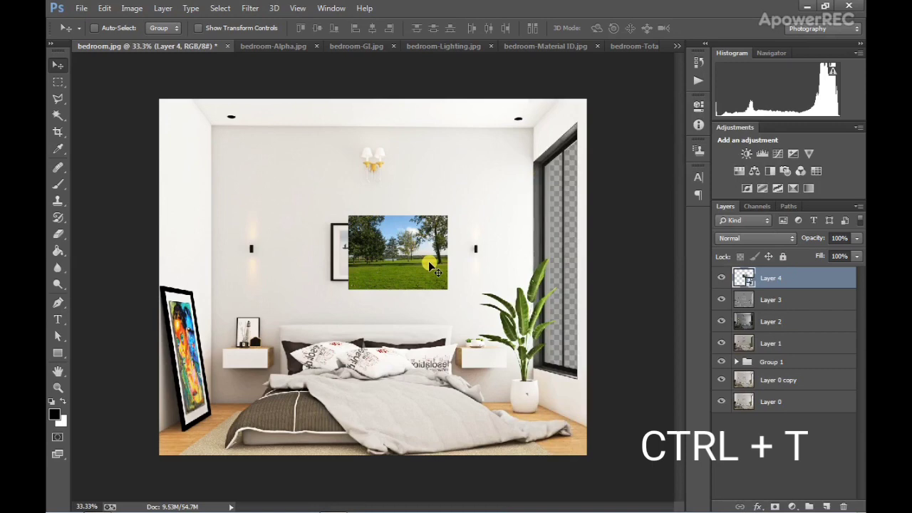
left_click_drag(448, 289, 608, 411)
left_click_drag(538, 314, 497, 340)
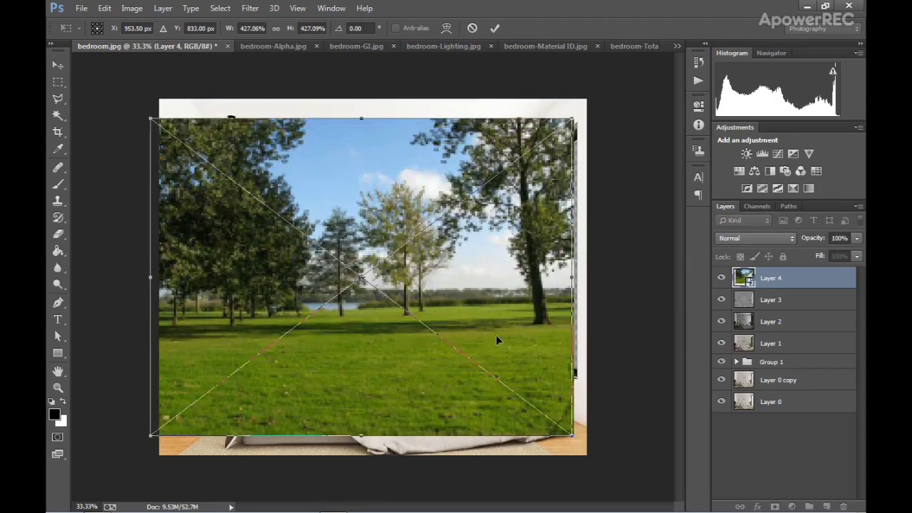
left_click_drag(574, 436, 599, 454)
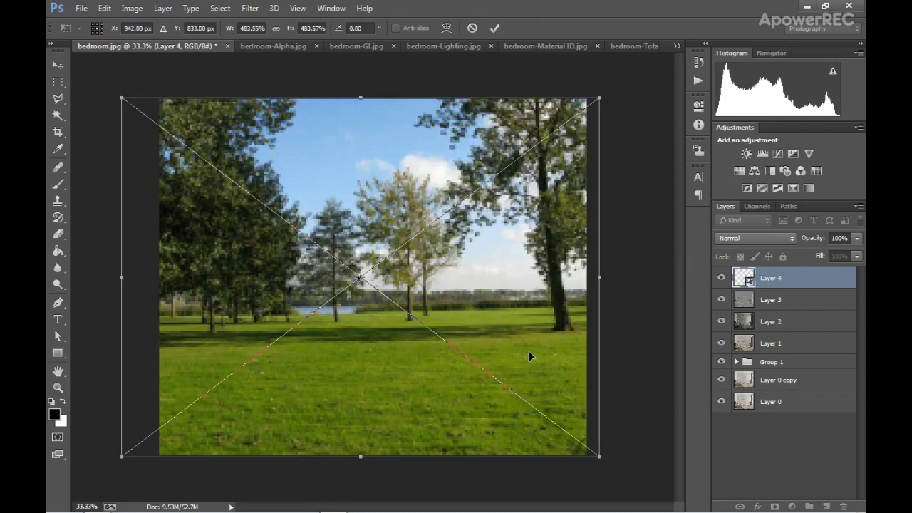
left_click_drag(529, 350, 527, 366)
left_click(494, 27)
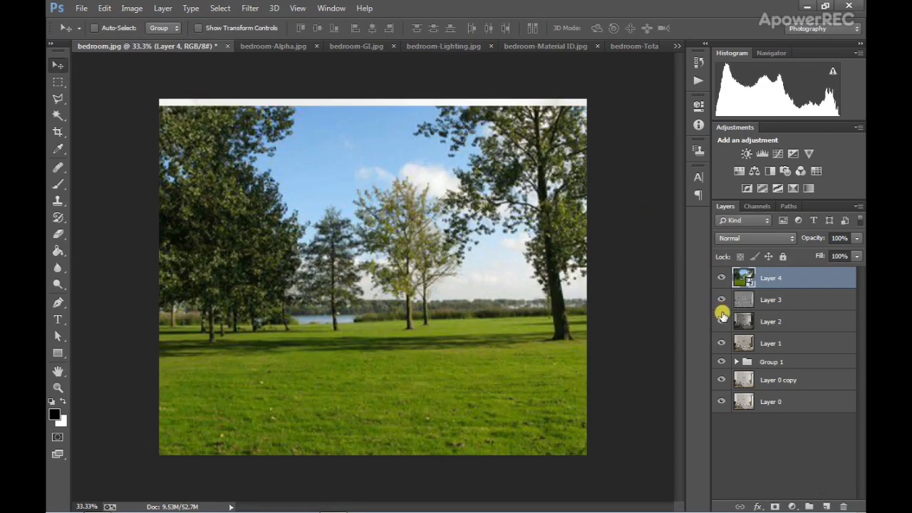
left_click_drag(777, 279, 794, 421)
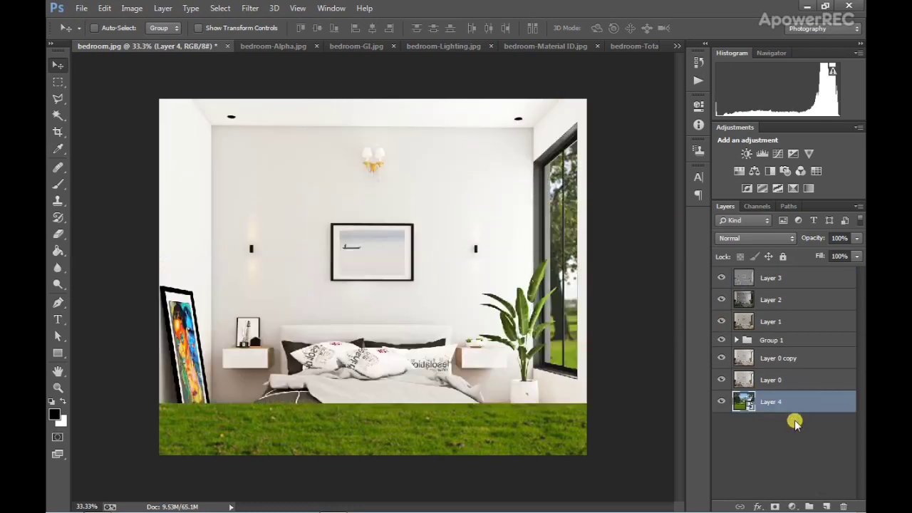
mouse_move(502, 315)
left_mouse_down()
mouse_move(501, 300)
mouse_move(501, 312)
left_mouse_up()
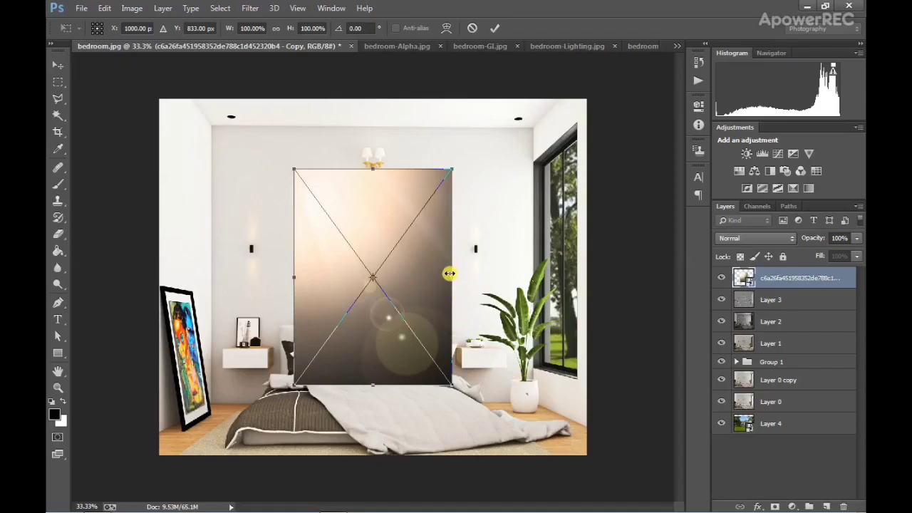
Stretch the warm light-flare overlay across the whole canvas and mirror it horizontally.
left_click_drag(449, 274, 578, 273)
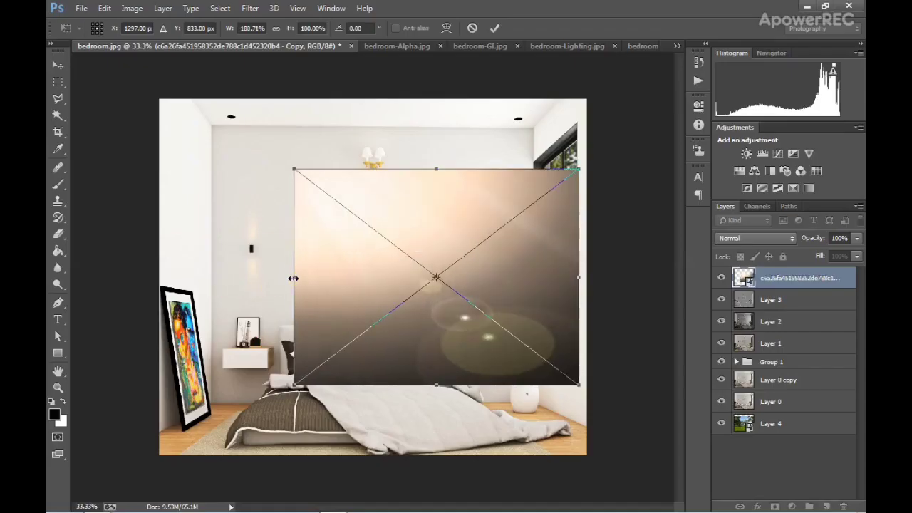
left_click_drag(293, 277, 159, 281)
left_click_drag(369, 385, 367, 439)
left_click_drag(368, 169, 369, 139)
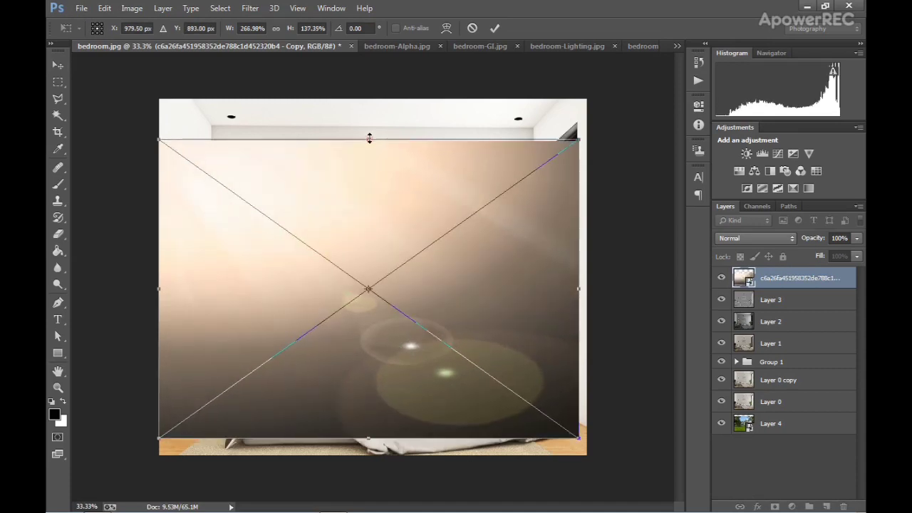
right_click(367, 223)
left_click(434, 401)
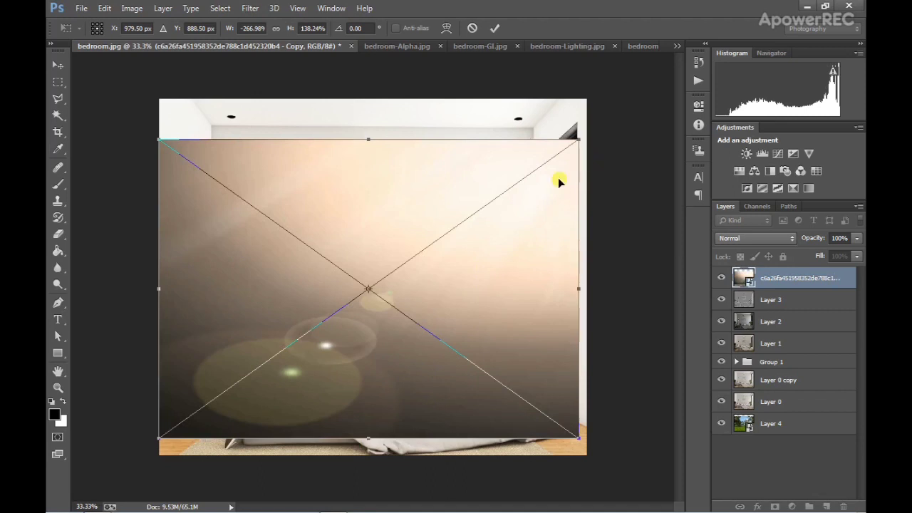
key("Up")
key("Up")
key("Up")
key("Up")
key("Up")
key("Up")
key("Up")
key("Up")
key("Up")
key("Up")
key("Up")
key("Up")
key("Up")
key("Up")
key("Up")
key("Up")
key("Up")
key("Up")
key("Up")
key("Up")
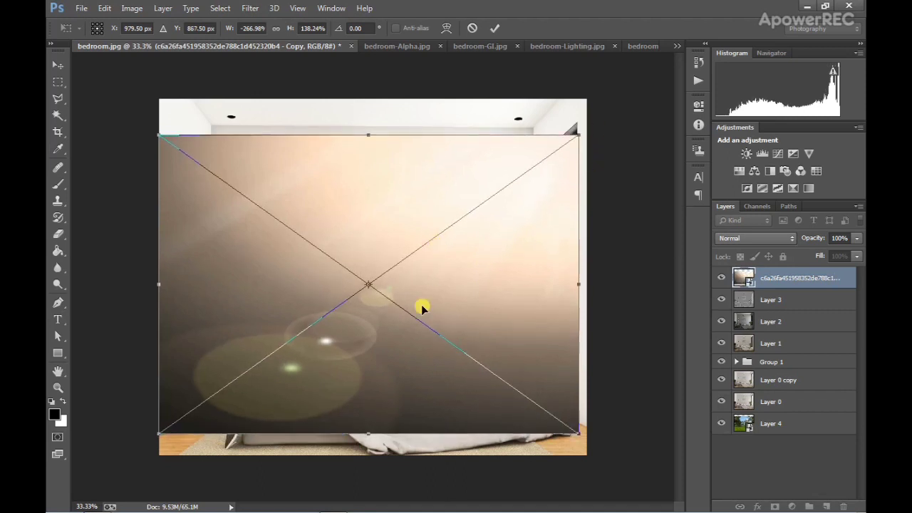
left_click_drag(368, 434, 368, 455)
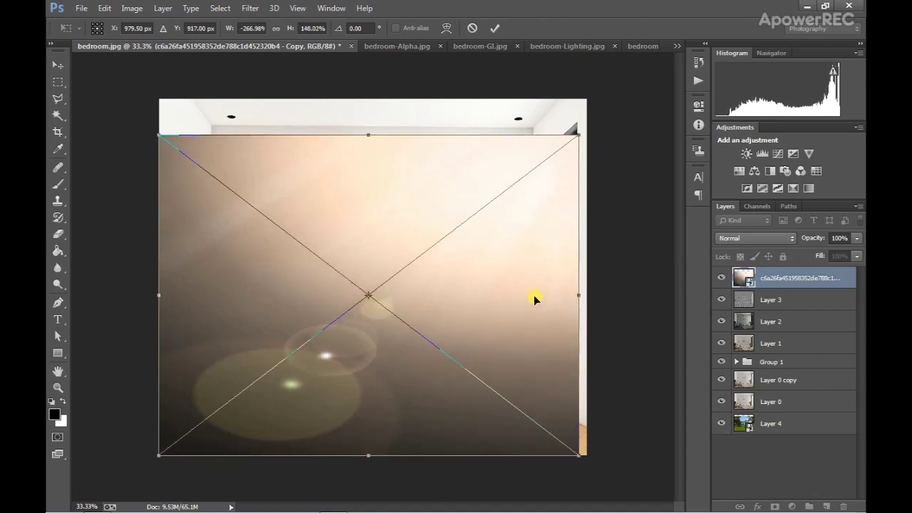
left_click(495, 28)
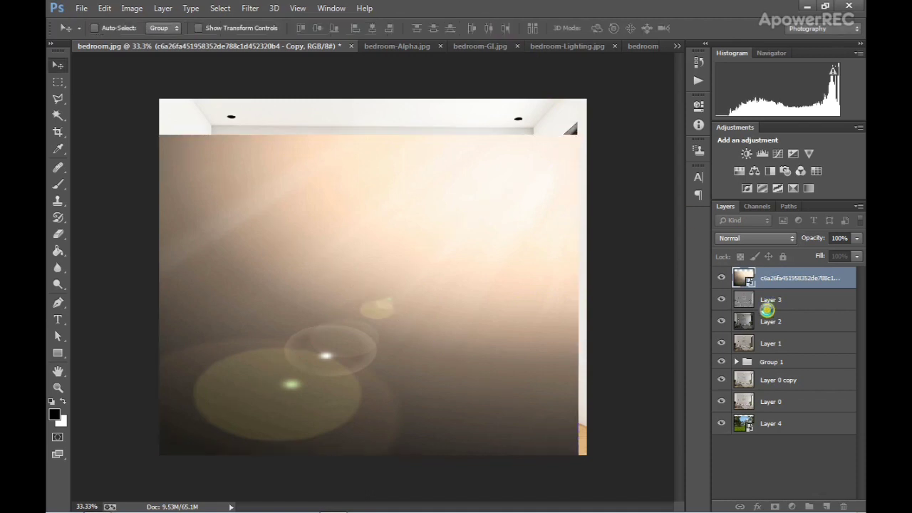
Blend the overlay in Screen mode at 36% opacity.
right_click(719, 280)
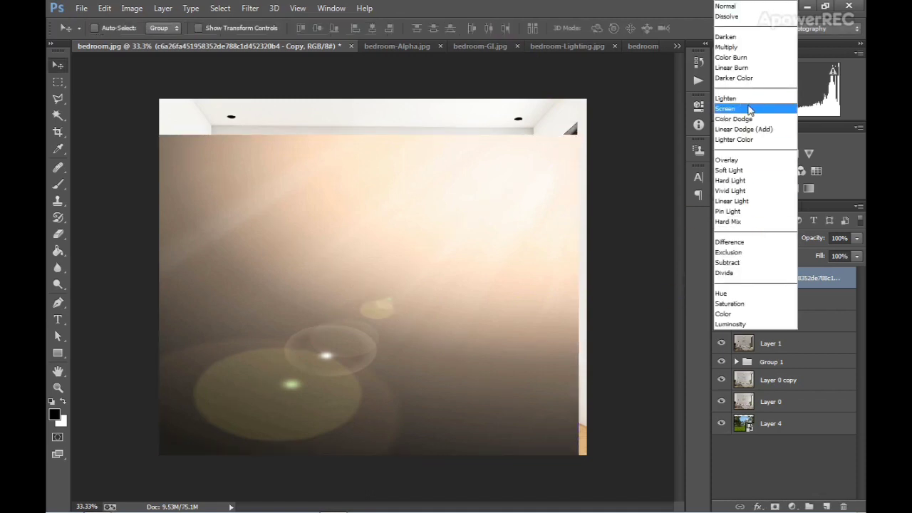
left_click(747, 105)
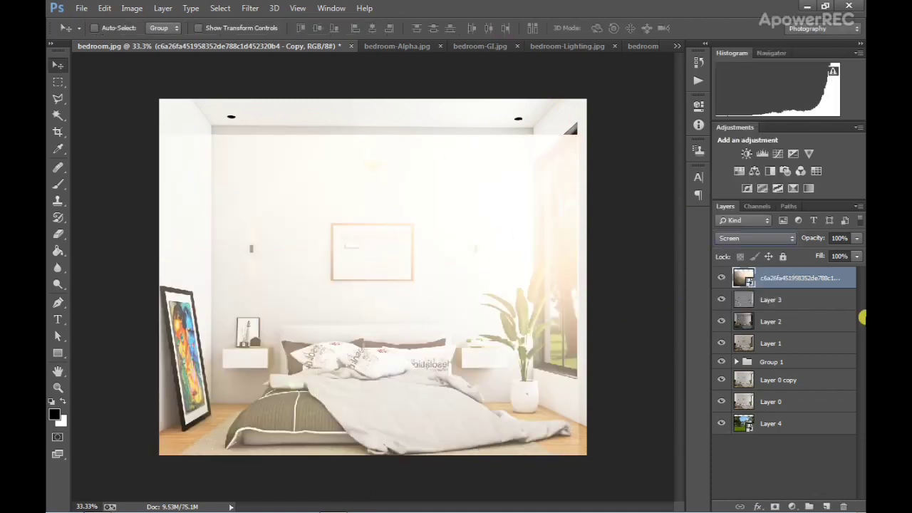
left_click(859, 238)
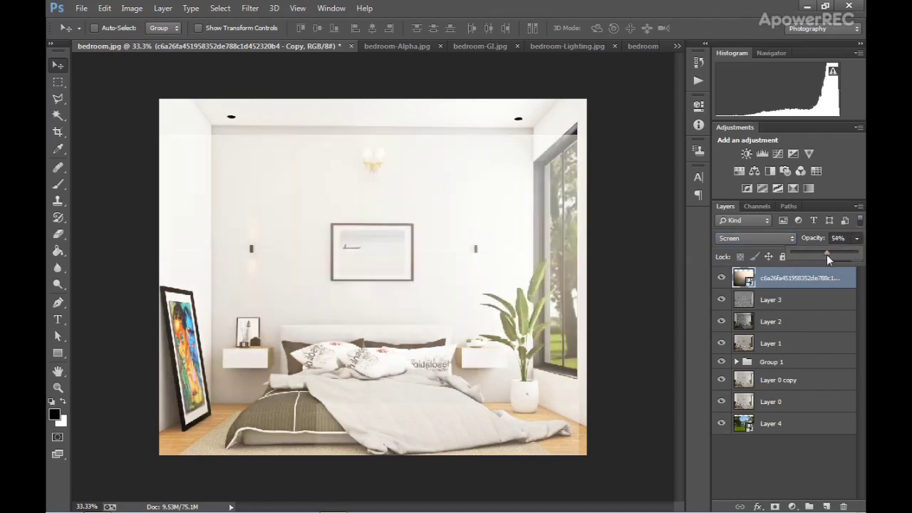
left_click_drag(818, 254, 815, 254)
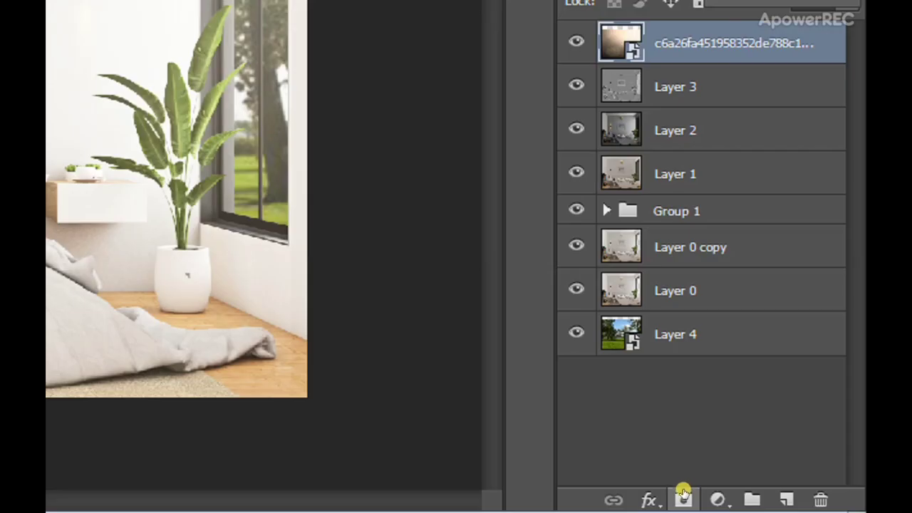
Add a layer mask to the overlay and paint it black near the window's top corner with a soft brush.
left_click(683, 497)
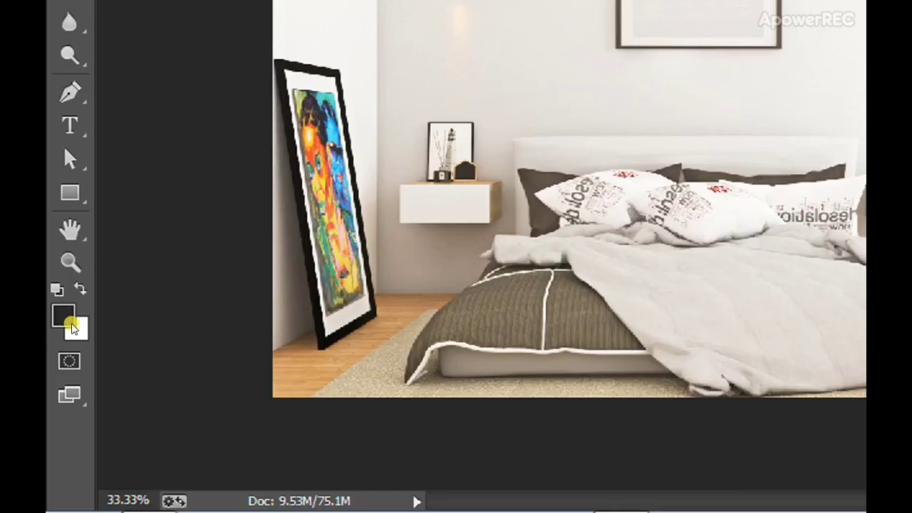
key("x")
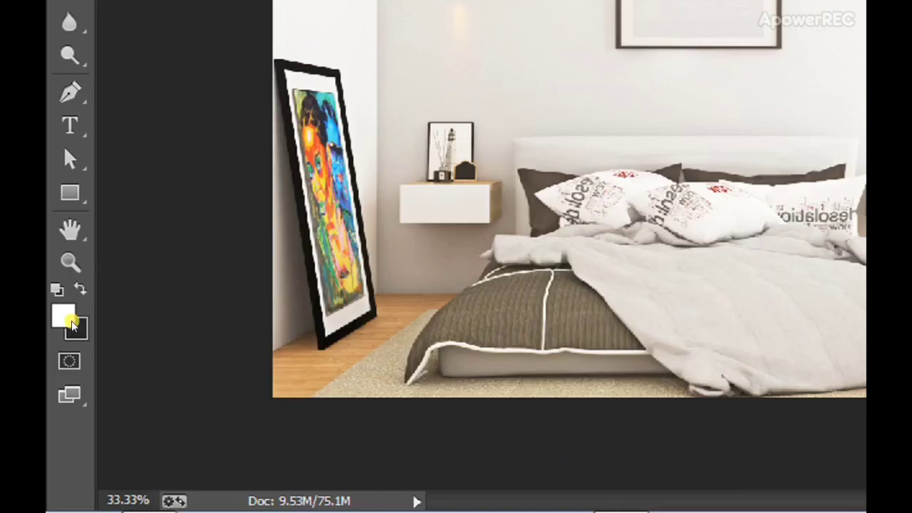
key("x")
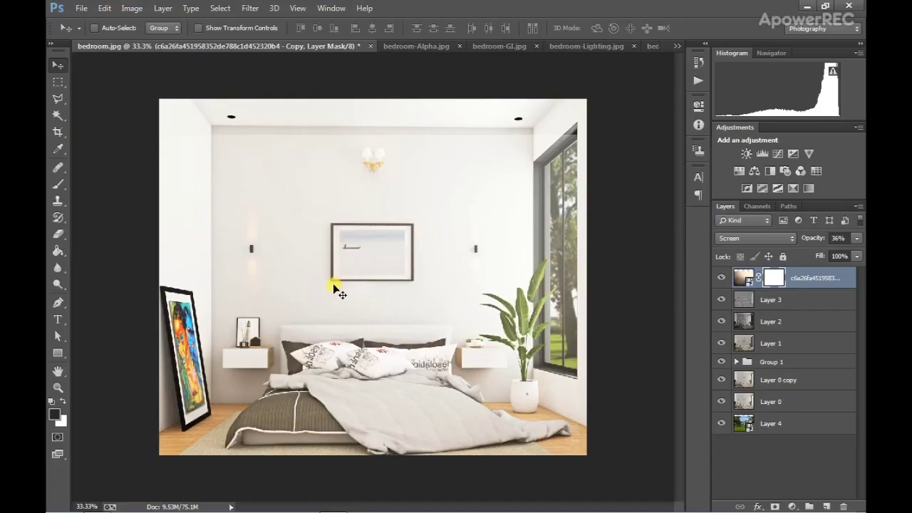
key("b")
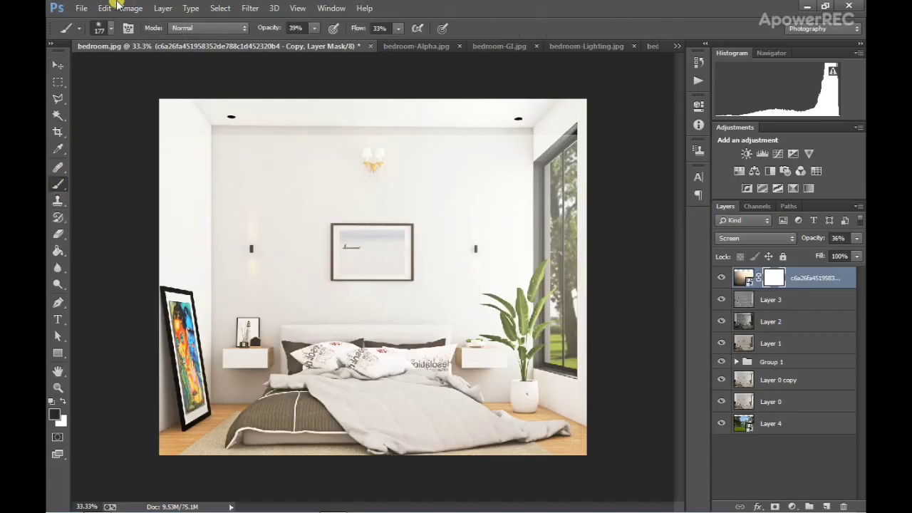
left_click(110, 29)
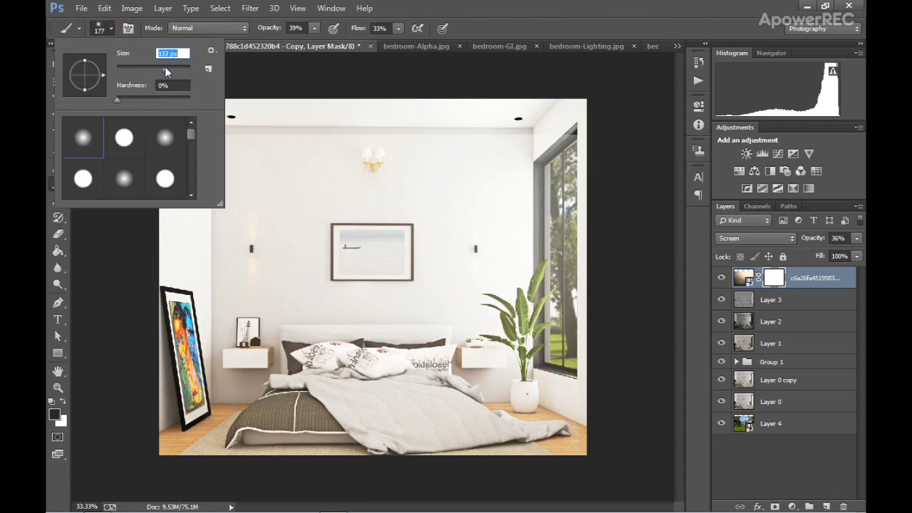
mouse_move(318, 27)
left_mouse_down()
mouse_move(313, 42)
mouse_move(369, 50)
left_mouse_up()
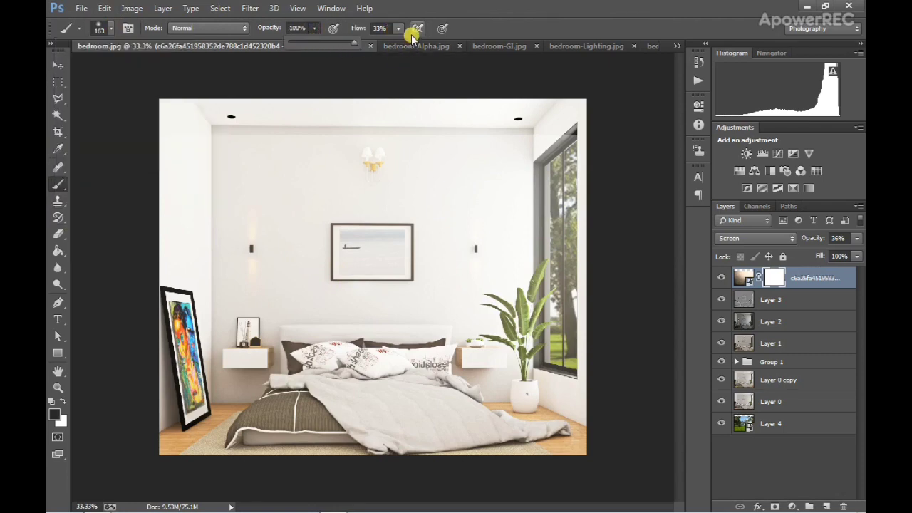
left_click_drag(560, 129, 544, 135)
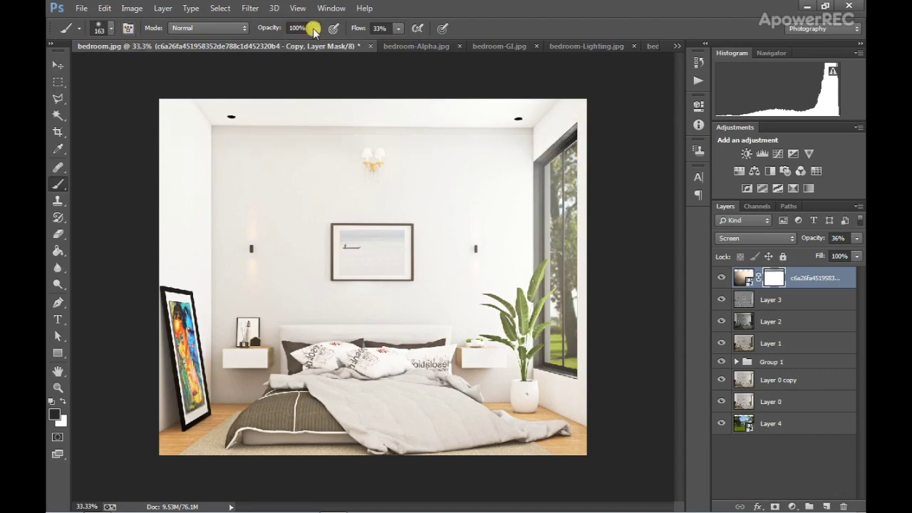
left_click_drag(314, 28, 309, 41)
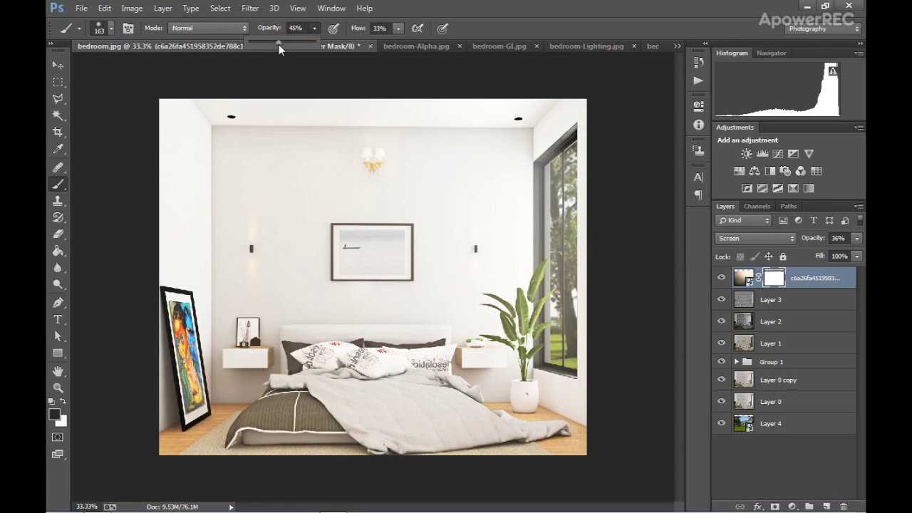
left_click(373, 163)
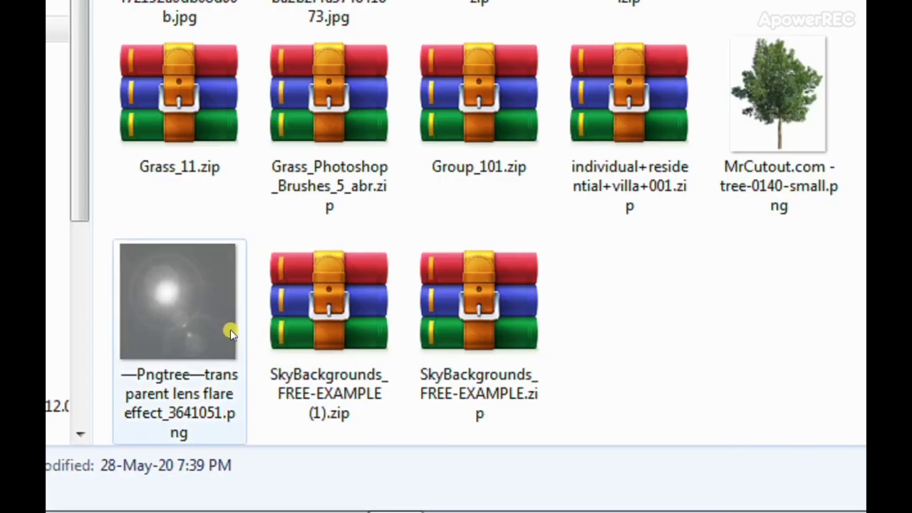
Place the transparent lens-flare PNG and enlarge it to 182%.
left_click(257, 304)
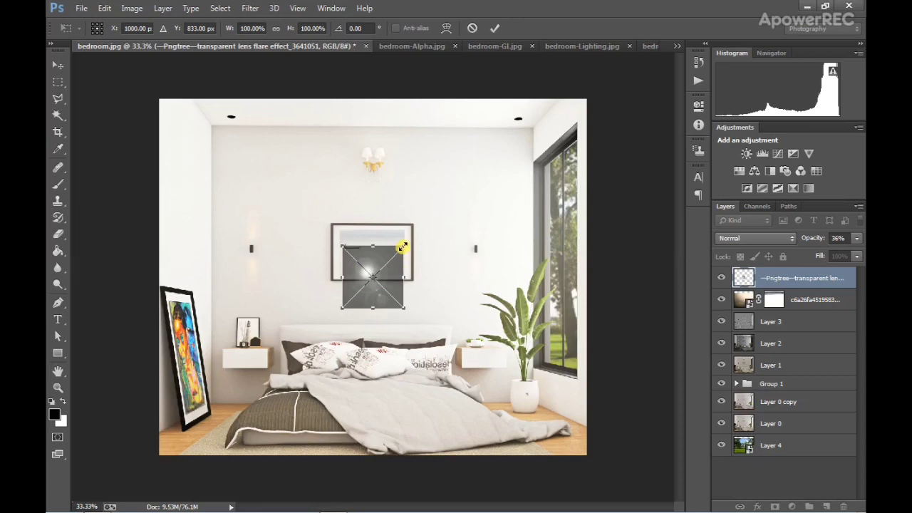
left_click_drag(402, 246, 430, 220)
right_click(401, 251)
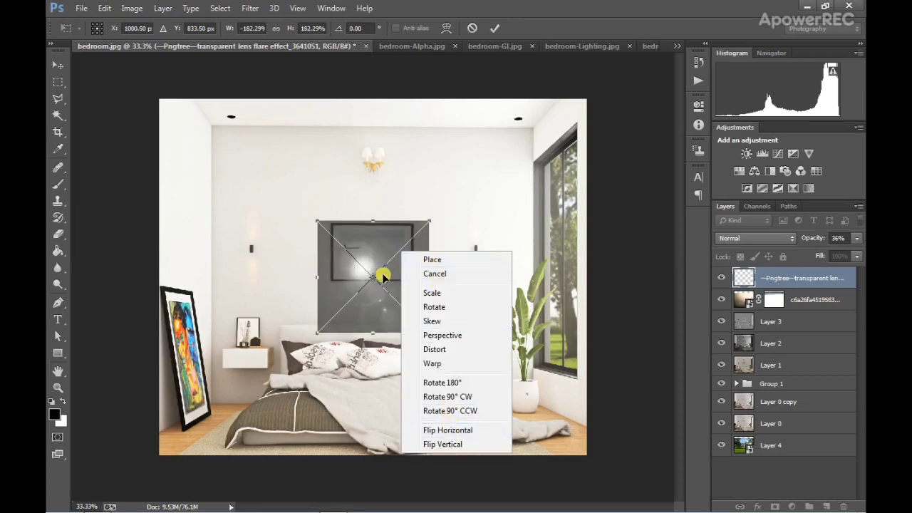
Flip the lens flare horizontally and position it over the window's upper corner.
left_click(449, 430)
mouse_move(386, 270)
left_mouse_down()
mouse_move(521, 188)
mouse_move(555, 185)
mouse_move(558, 174)
left_mouse_up()
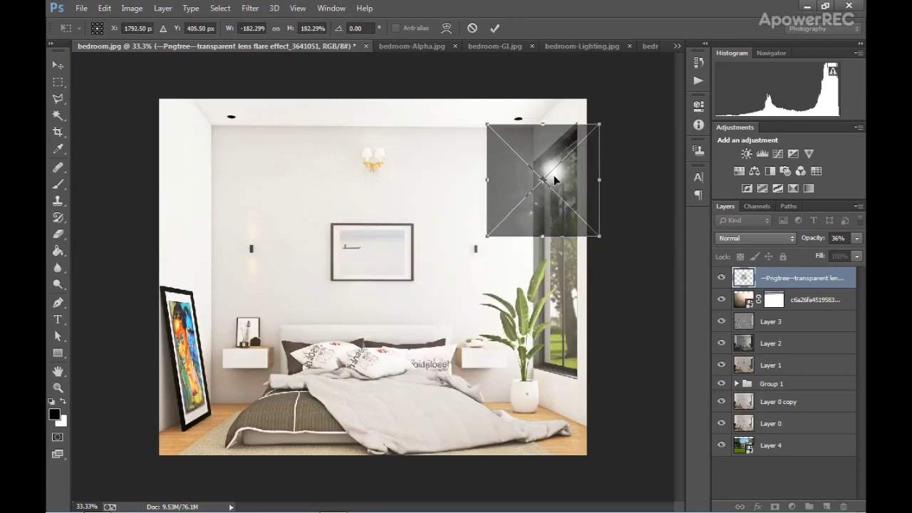
key("shift+alt+s")
left_click(495, 28)
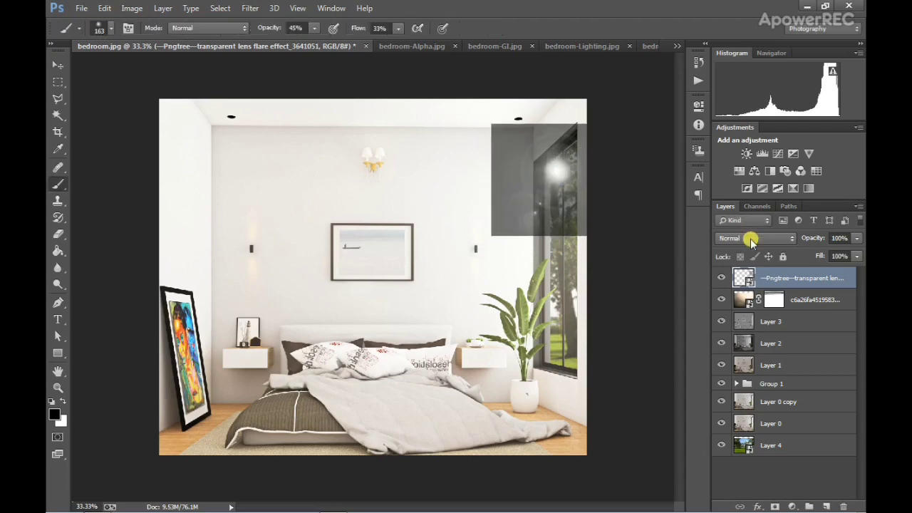
Blend the lens flare in Screen, move it below Layer 0, and set opacity to 57%.
left_click(754, 238)
left_click(744, 107)
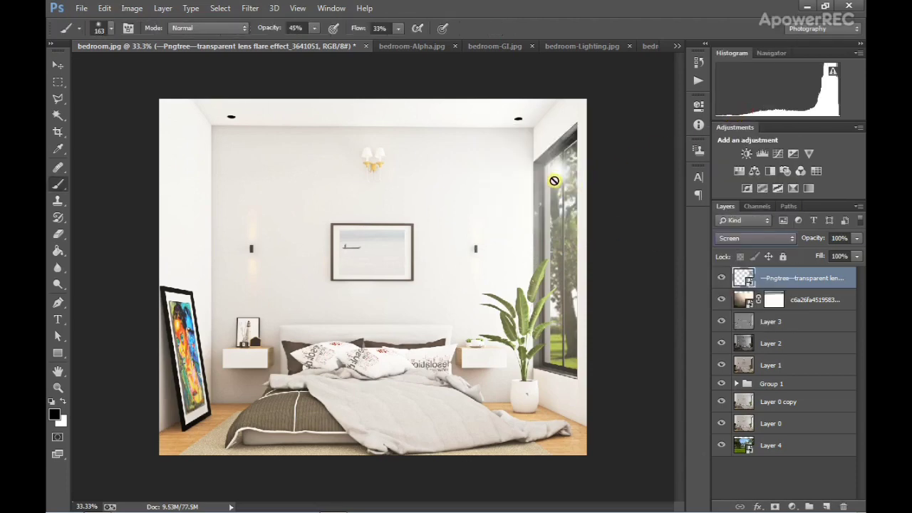
key("v")
left_click_drag(811, 274, 802, 413)
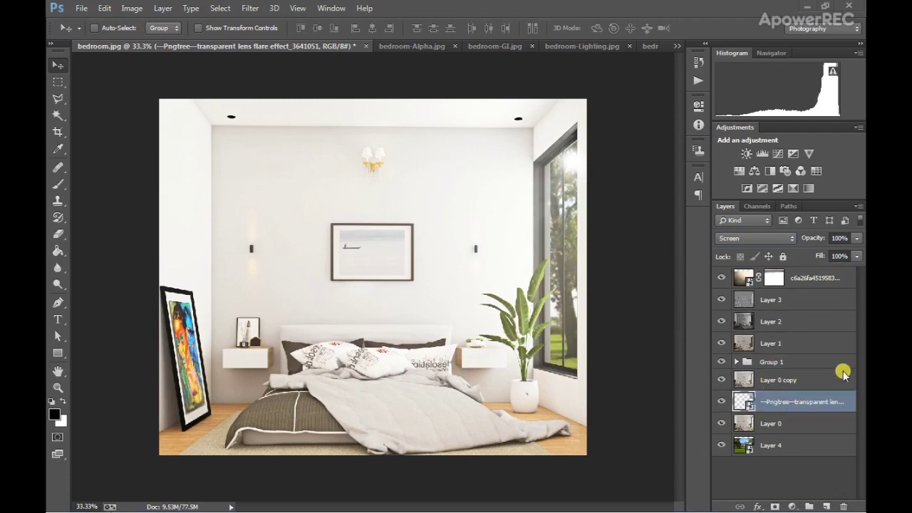
mouse_move(797, 412)
left_mouse_down()
mouse_move(797, 429)
mouse_move(795, 420)
left_mouse_up()
left_click_drag(855, 244, 831, 256)
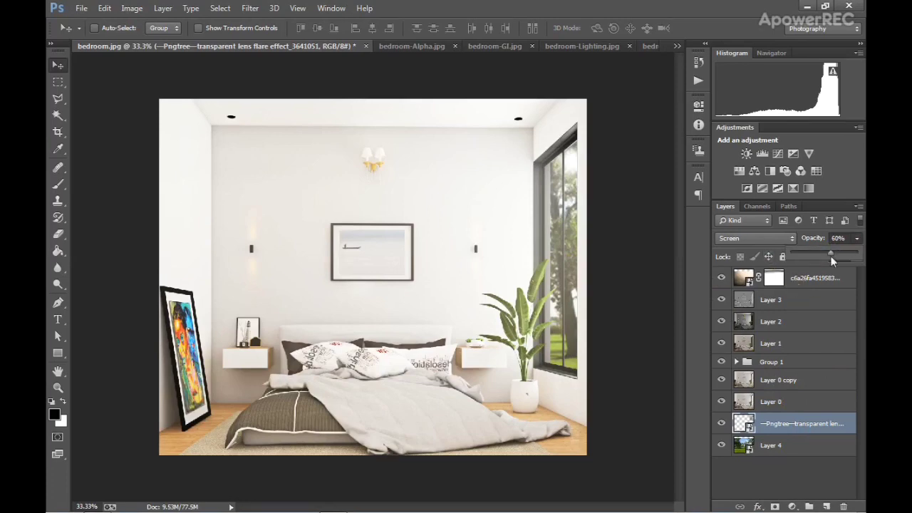
Copy Layer 0 to the top, toggle it for before/after, leave it hidden, and set Group 1 to 84% opacity.
left_click(784, 403)
left_click_drag(784, 396, 782, 276, "alt")
left_click(721, 279)
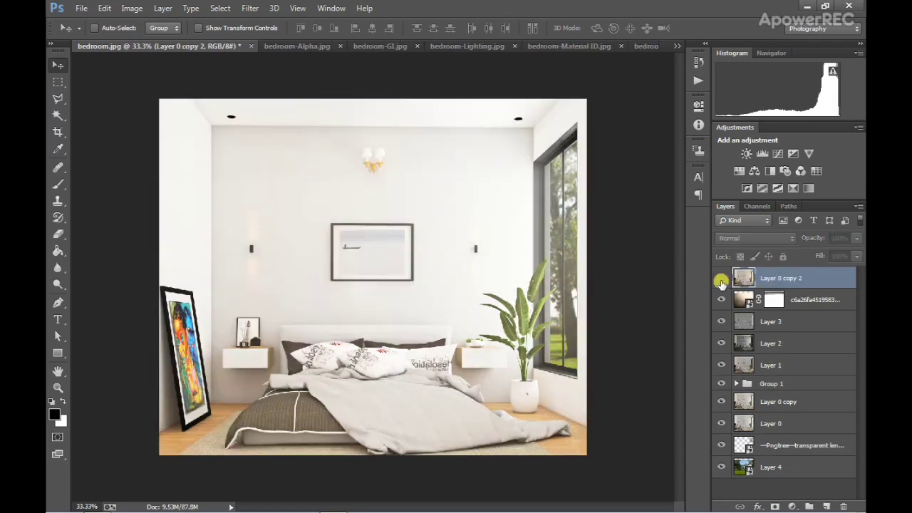
left_click(722, 279)
left_click(721, 280)
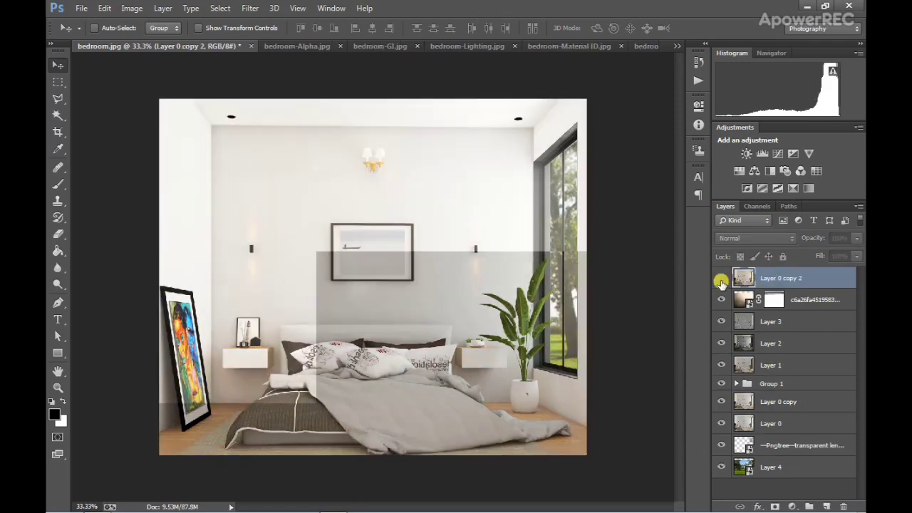
left_click(721, 280)
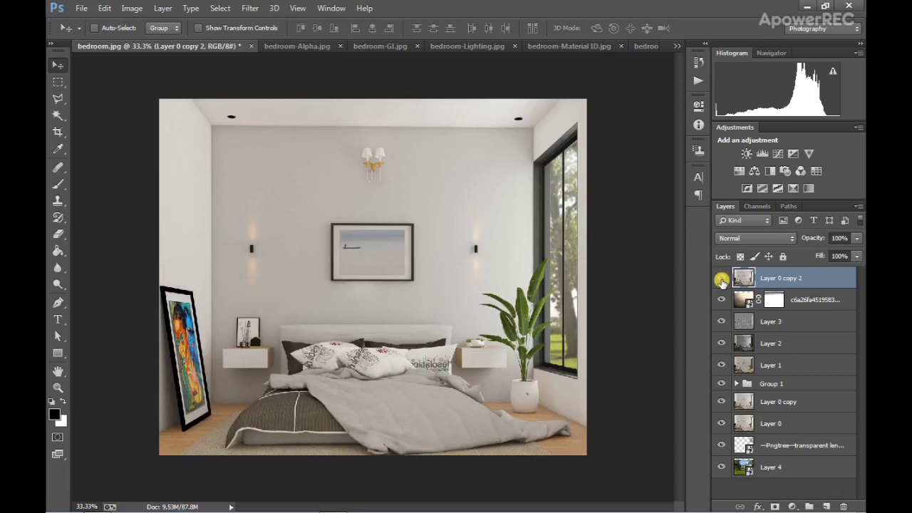
left_click(721, 280)
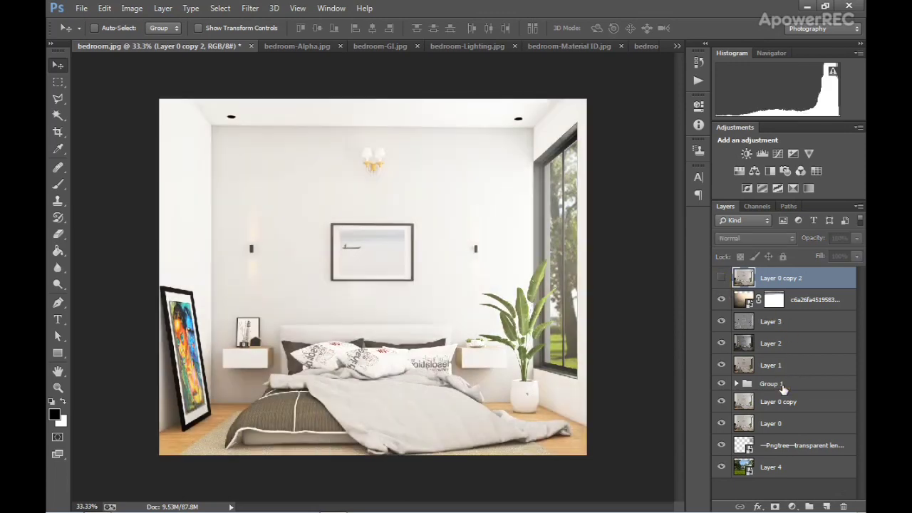
left_click(783, 385)
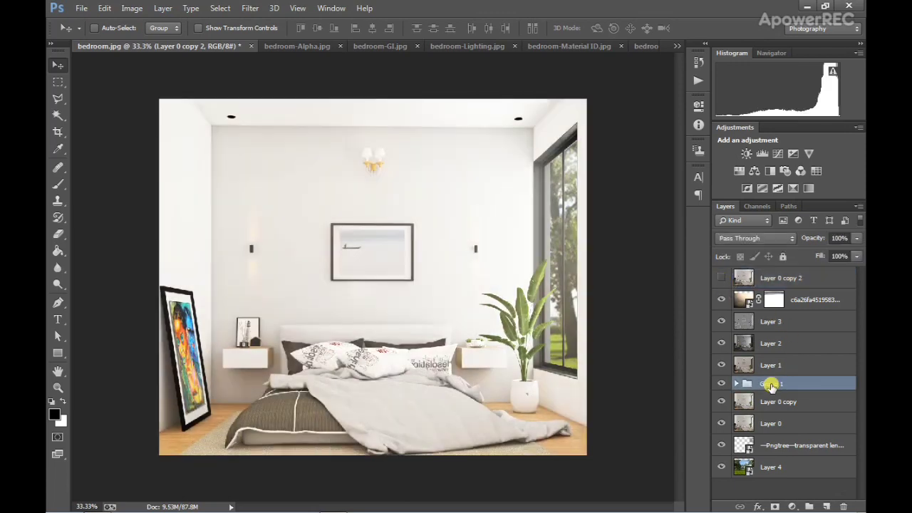
left_click(856, 239)
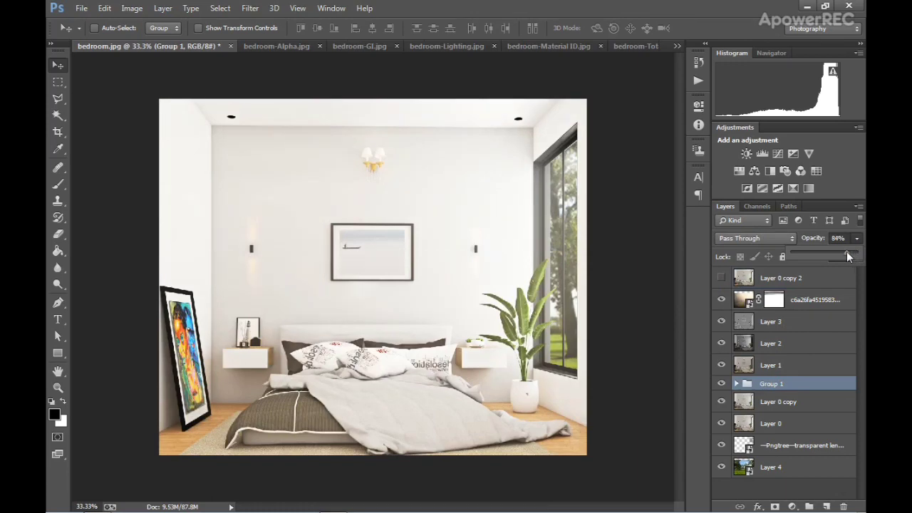